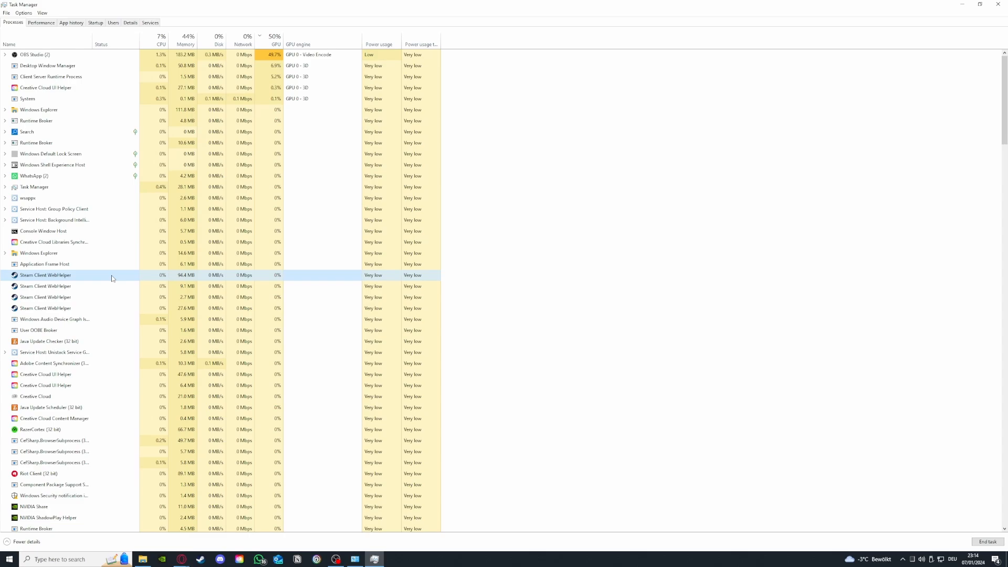
Step: End the highlighted Steam Client WebHelper background process
{"action": "right_click", "coordinate": [112, 278]}
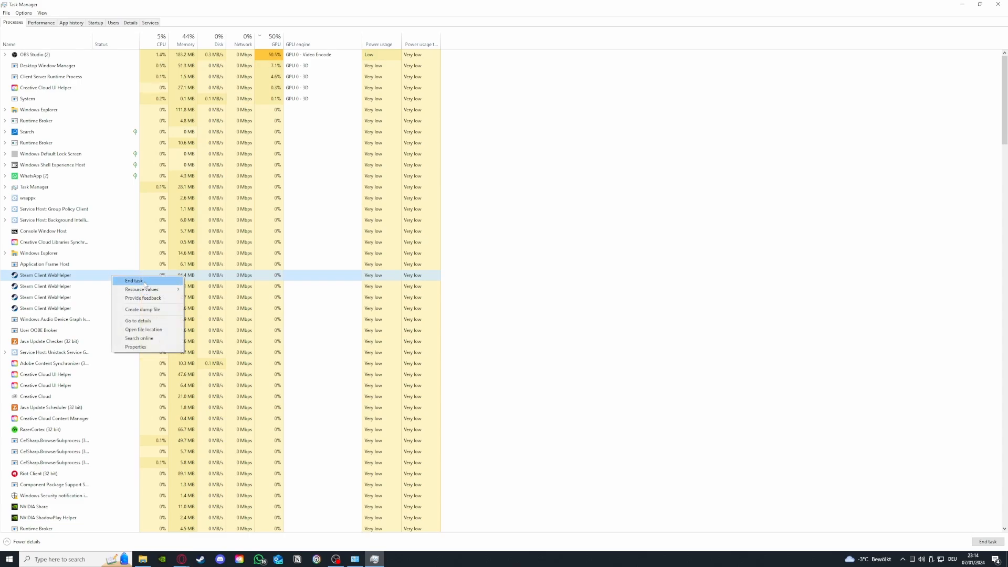
{"action": "left_click", "coordinate": [135, 280]}
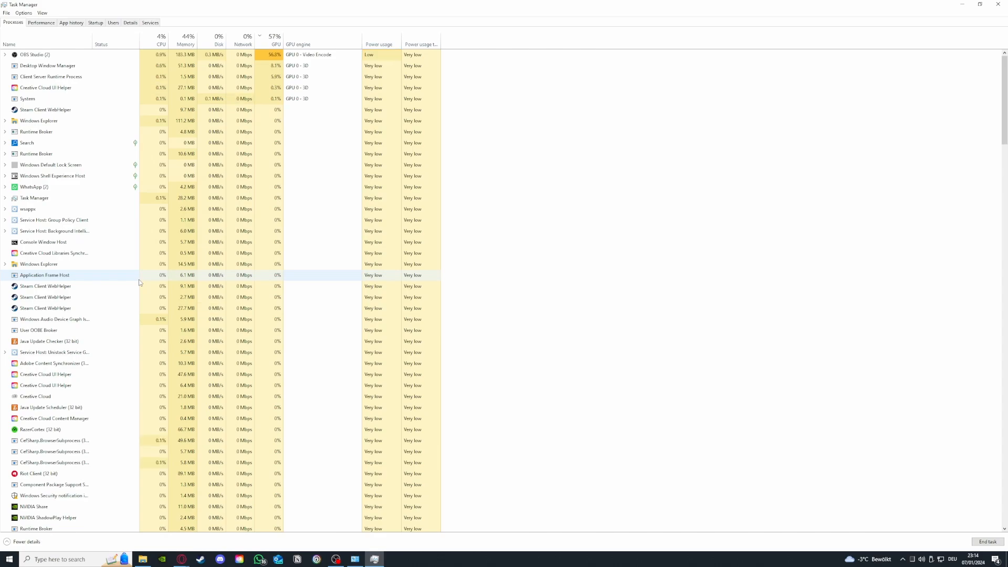
Step: Review the CPU and GPU performance graphs and look through the list of running processes again
{"action": "left_click", "coordinate": [42, 22]}
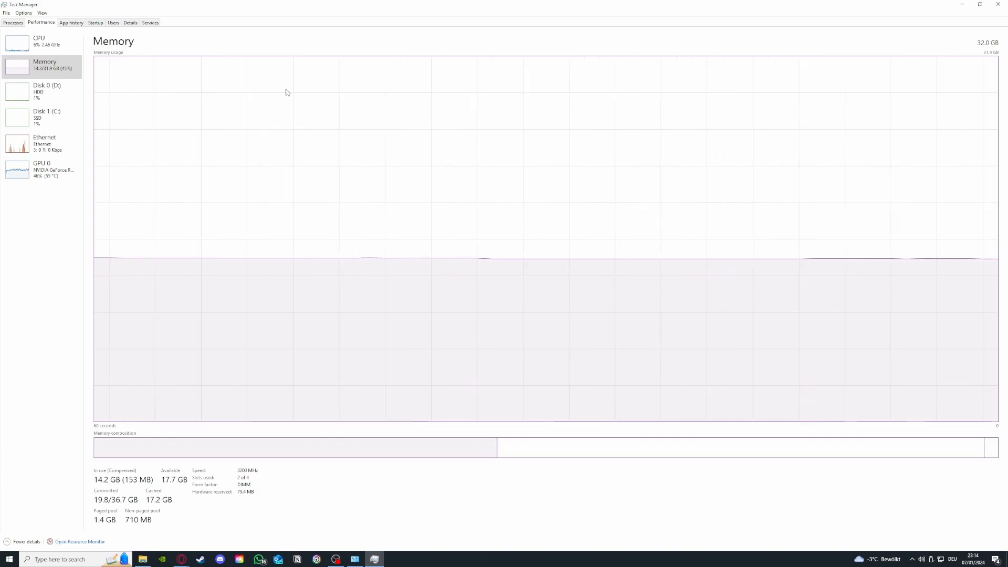
{"action": "left_click", "coordinate": [38, 54]}
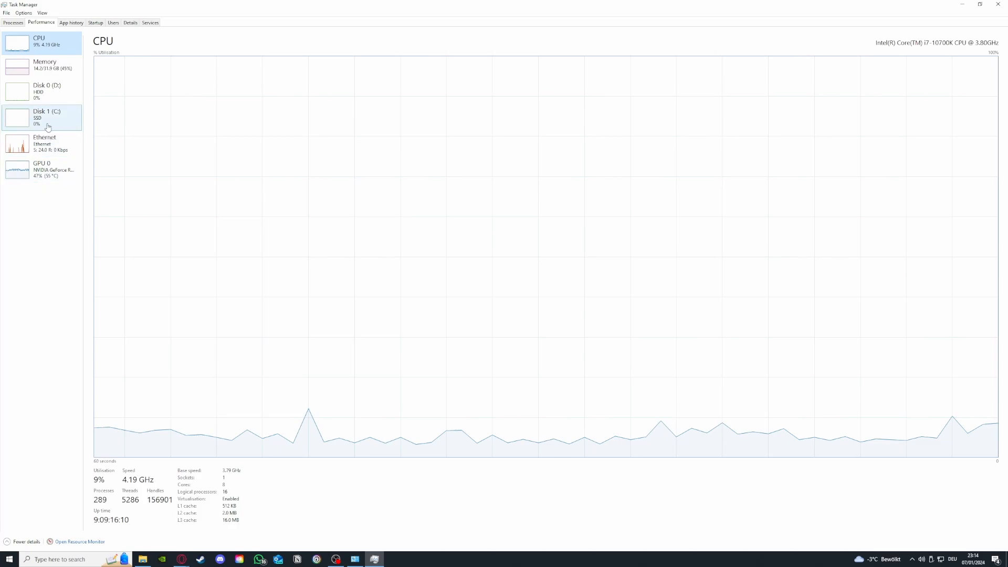
{"action": "left_click", "coordinate": [42, 169]}
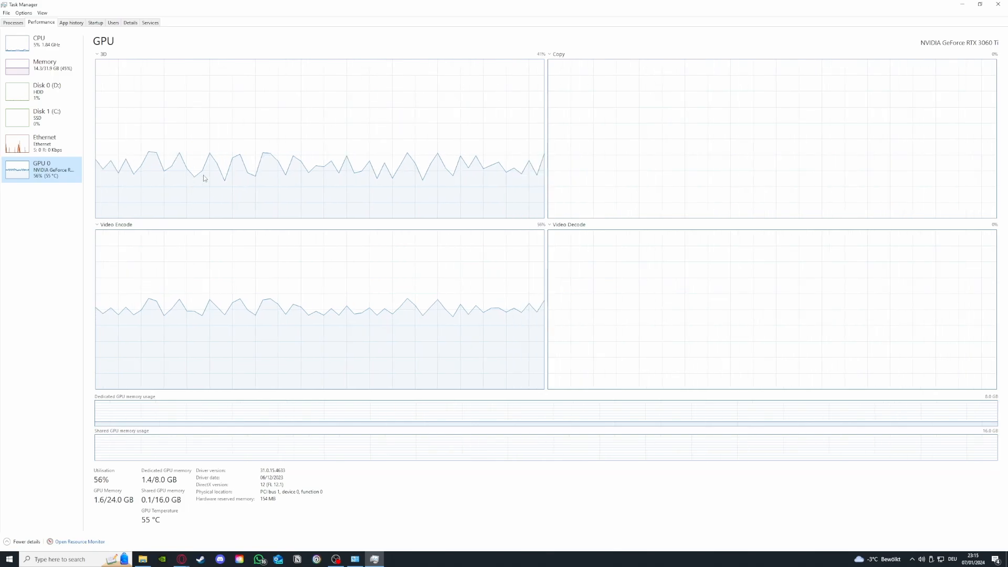
{"action": "left_click", "coordinate": [11, 22]}
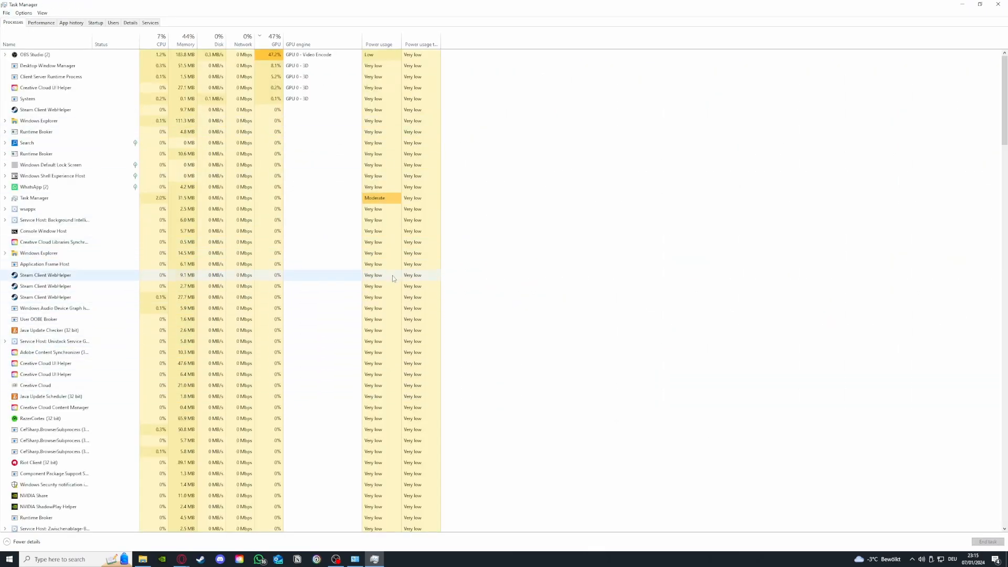
{"action": "scroll", "coordinate": [110, 292], "scroll_direction": "down", "scroll_amount": 2}
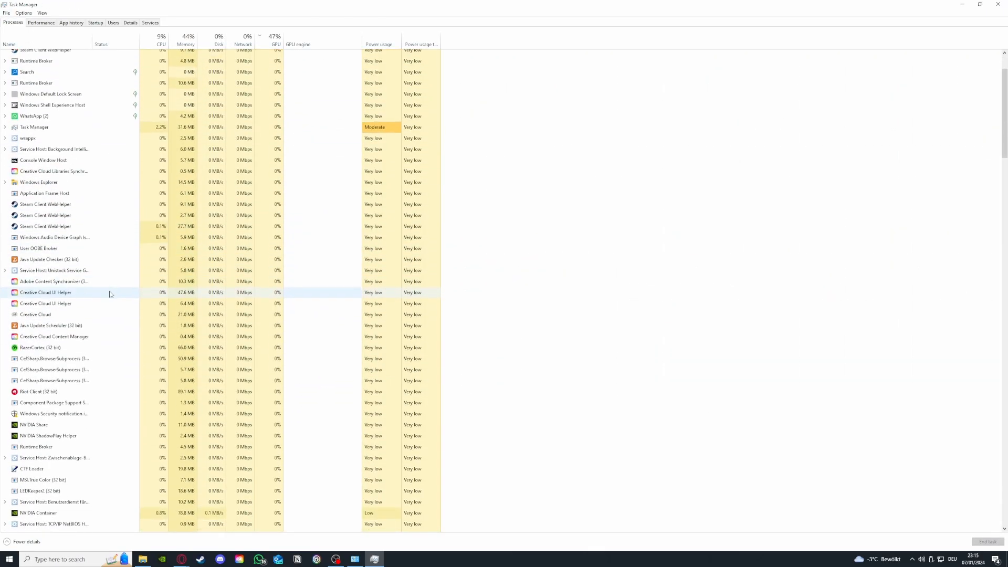
{"action": "scroll", "coordinate": [123, 293], "scroll_direction": "up", "scroll_amount": 2}
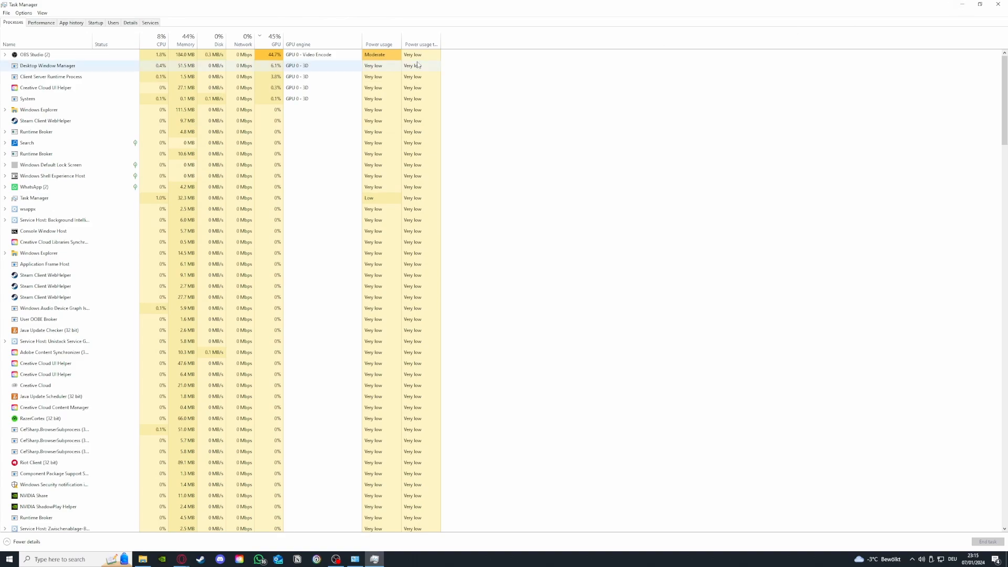
Step: Look through the startup apps, checking the actions offered for the Parsec and iCUE entries, and close Task Manager
{"action": "left_click", "coordinate": [74, 27]}
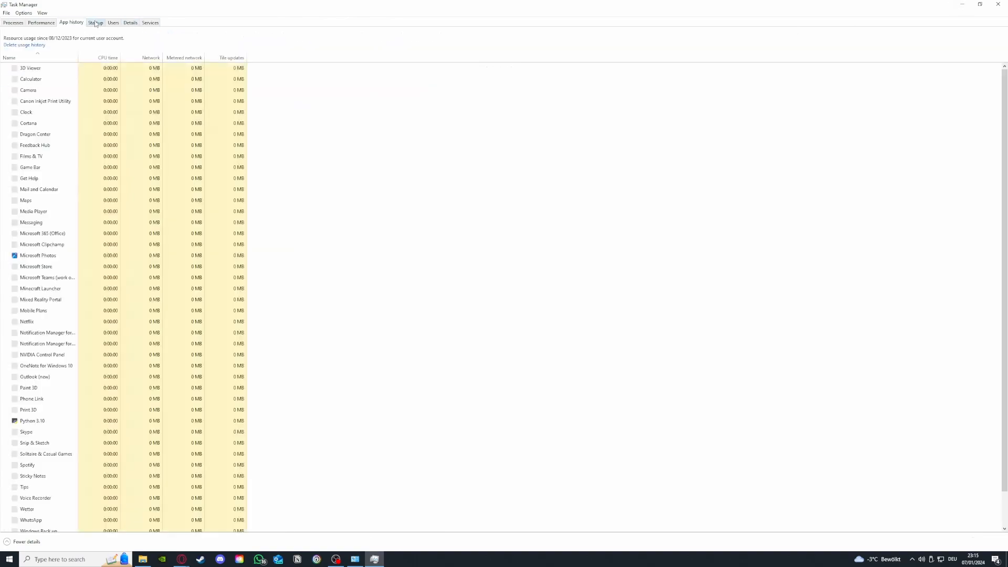
{"action": "left_click", "coordinate": [97, 24]}
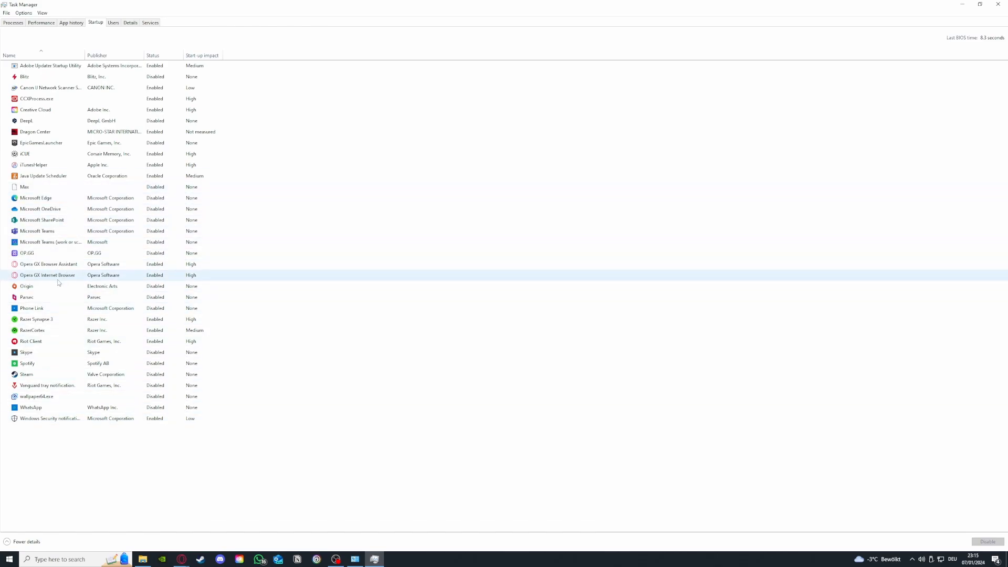
{"action": "left_click", "coordinate": [53, 298]}
{"action": "right_click", "coordinate": [66, 298]}
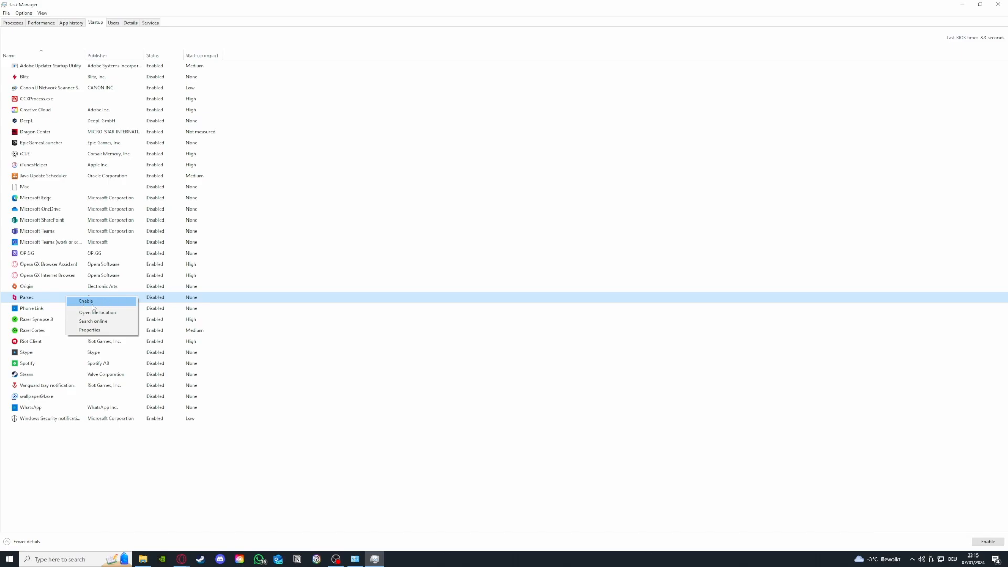
{"action": "left_click", "coordinate": [92, 155]}
{"action": "right_click", "coordinate": [59, 157]}
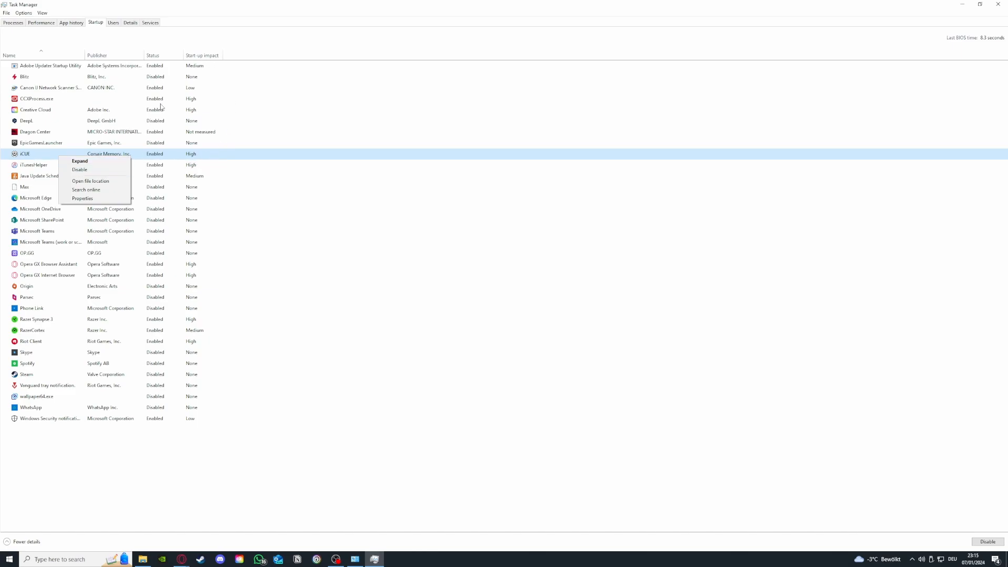
{"action": "left_click", "coordinate": [108, 171]}
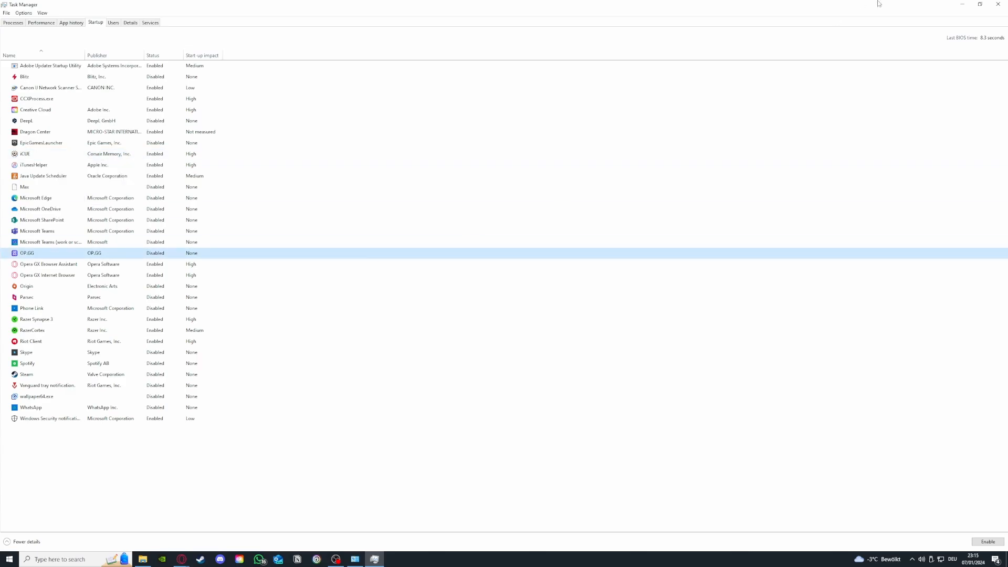
{"action": "left_click", "coordinate": [998, 4]}
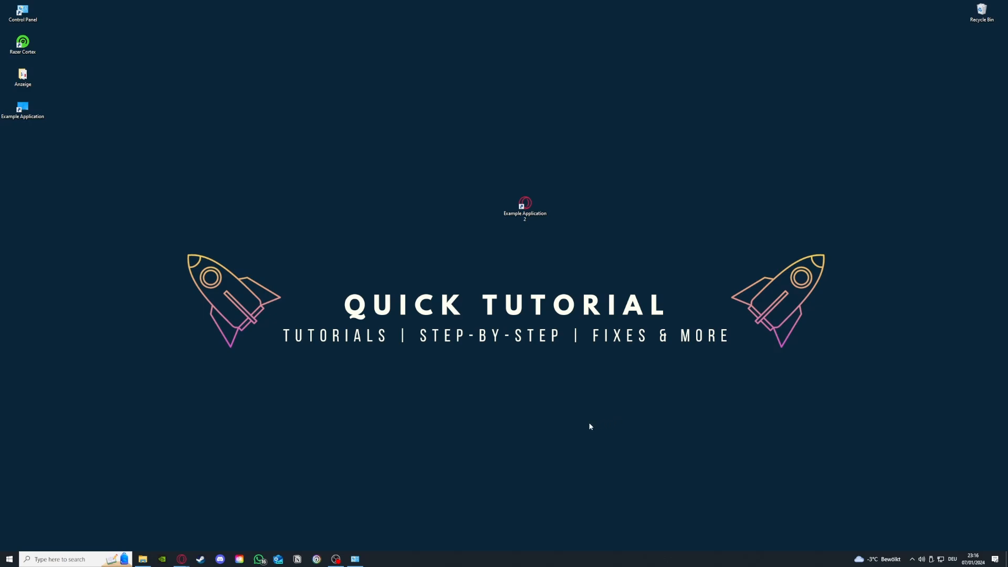
Step: Reopen Task Manager with an enlarged window, inspect the Steam Client WebHelper processes, and close it
{"action": "right_click", "coordinate": [459, 564]}
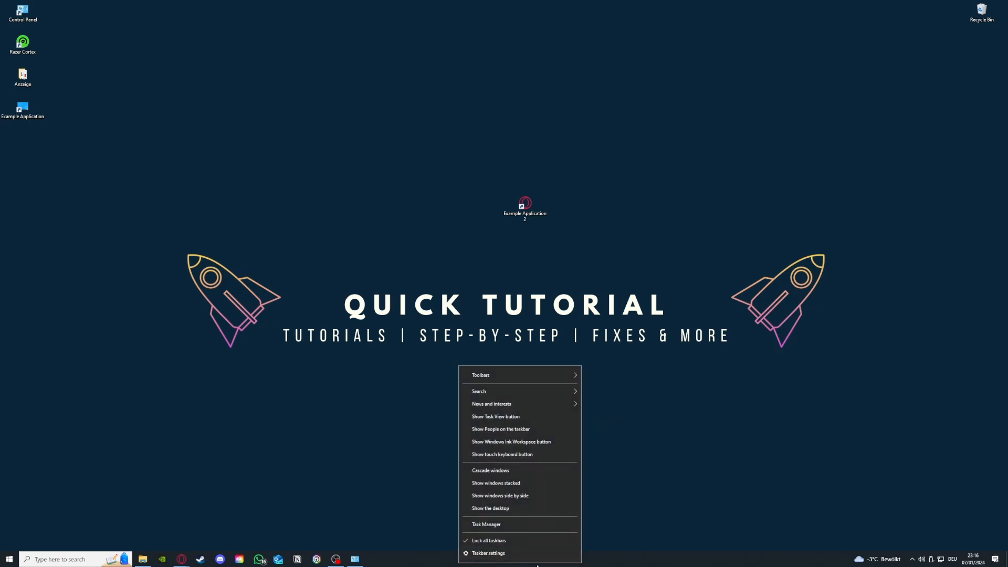
{"action": "left_click", "coordinate": [492, 524]}
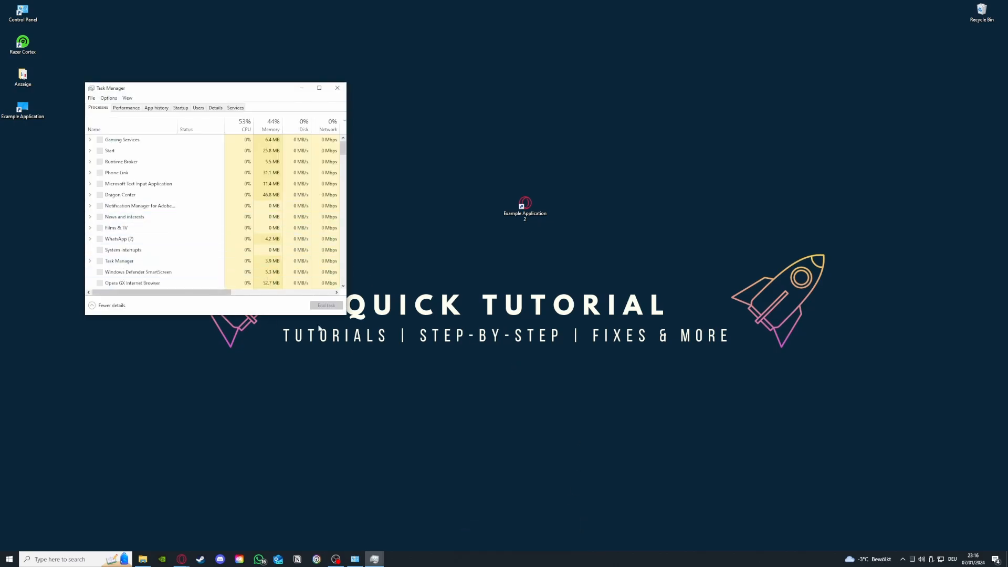
{"action": "left_click_drag", "start_coordinate": [342, 316], "coordinate": [655, 449]}
{"action": "left_click", "coordinate": [216, 272]}
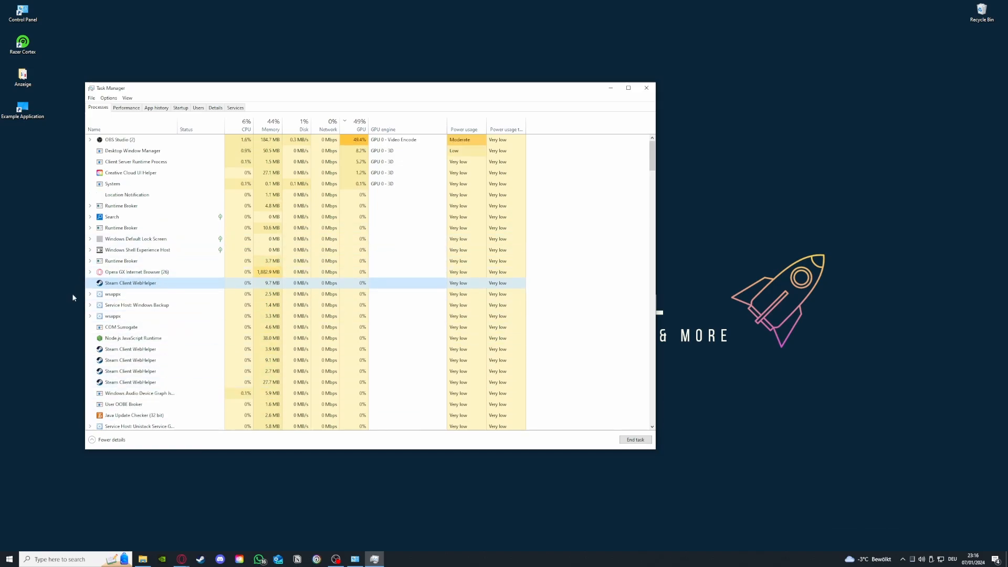
{"action": "scroll", "coordinate": [111, 336], "scroll_direction": "down", "scroll_amount": 3}
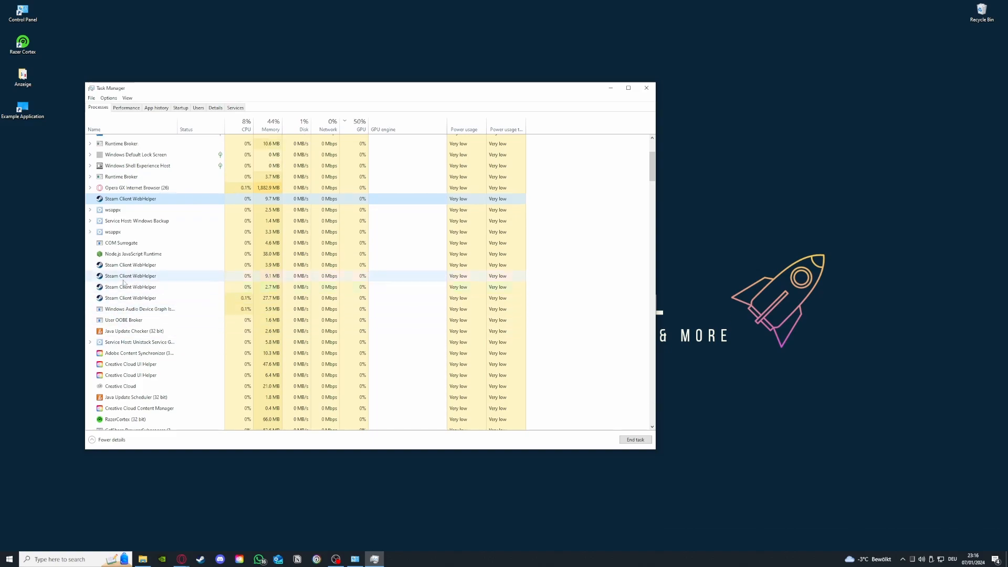
{"action": "left_click_drag", "start_coordinate": [120, 265], "coordinate": [126, 303]}
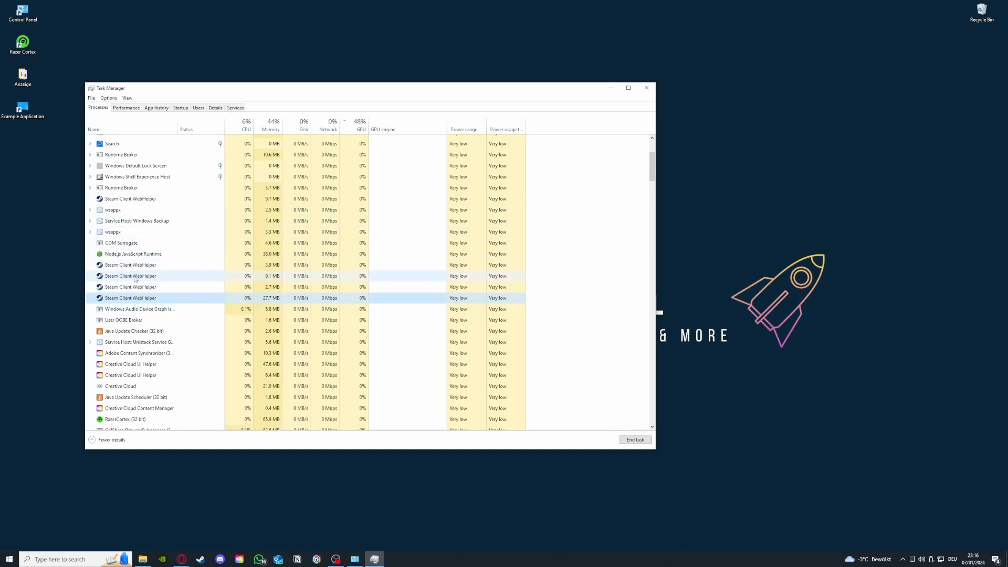
{"action": "left_click", "coordinate": [645, 86]}
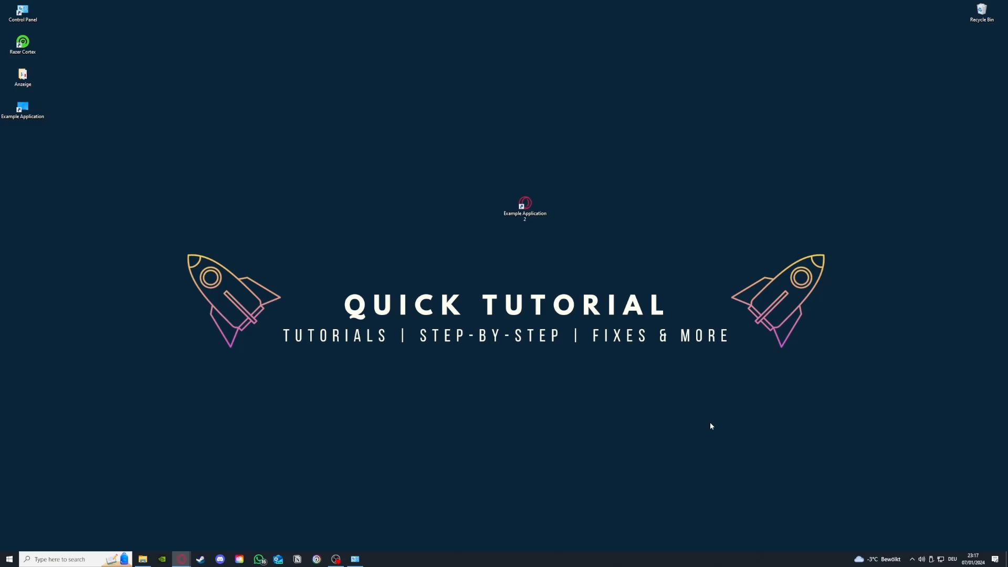
Step: Open Administrative Tools from Control Panel's System and Security page and place its window beside the Control Panel window
{"action": "left_click", "coordinate": [355, 559]}
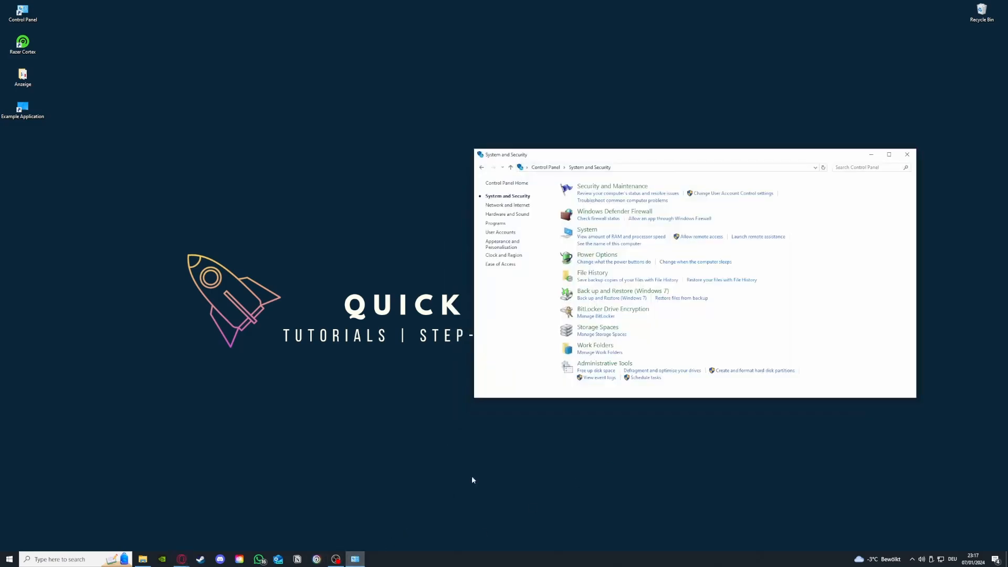
{"action": "mouse_move", "coordinate": [599, 365]}
{"action": "left_mouse_down"}
{"action": "mouse_move", "coordinate": [463, 363]}
{"action": "mouse_move", "coordinate": [590, 366]}
{"action": "left_mouse_up"}
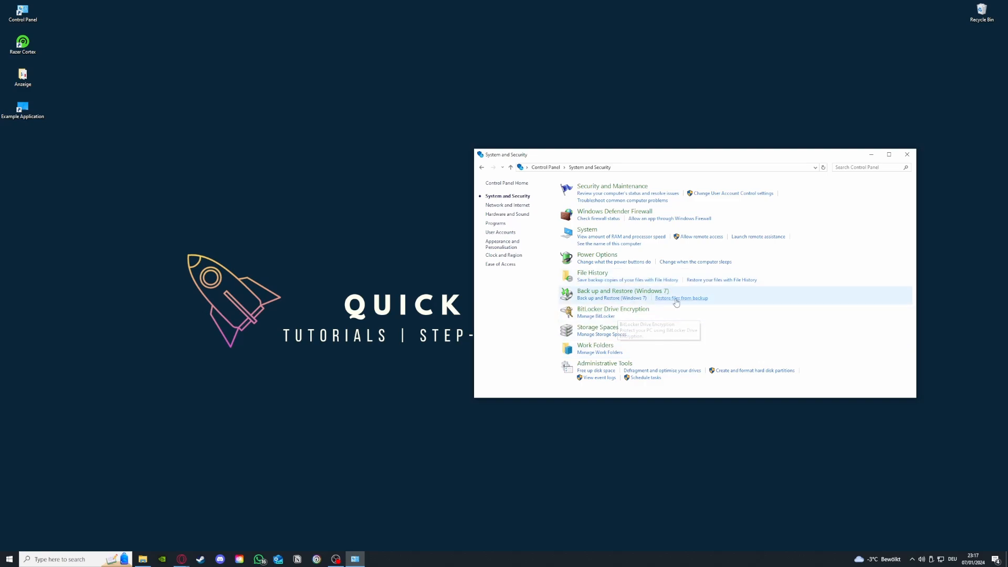
{"action": "left_click", "coordinate": [620, 363]}
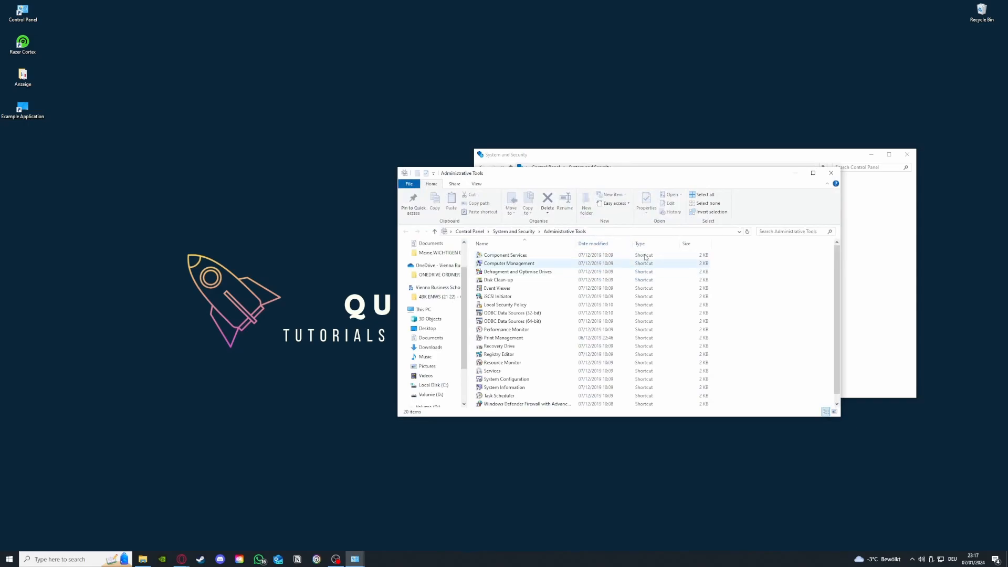
{"action": "left_click_drag", "start_coordinate": [624, 171], "coordinate": [248, 112]}
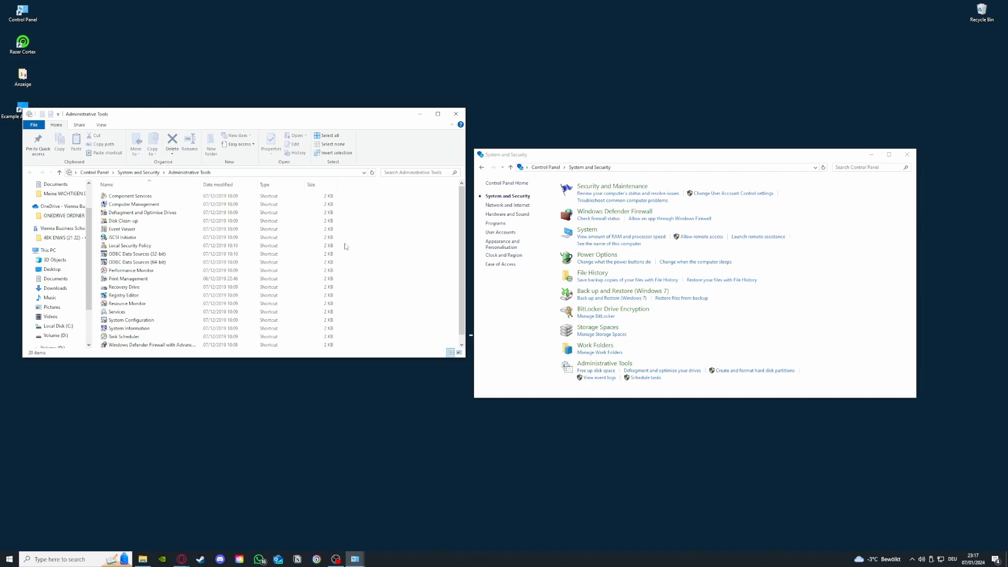
{"action": "left_click", "coordinate": [81, 561]}
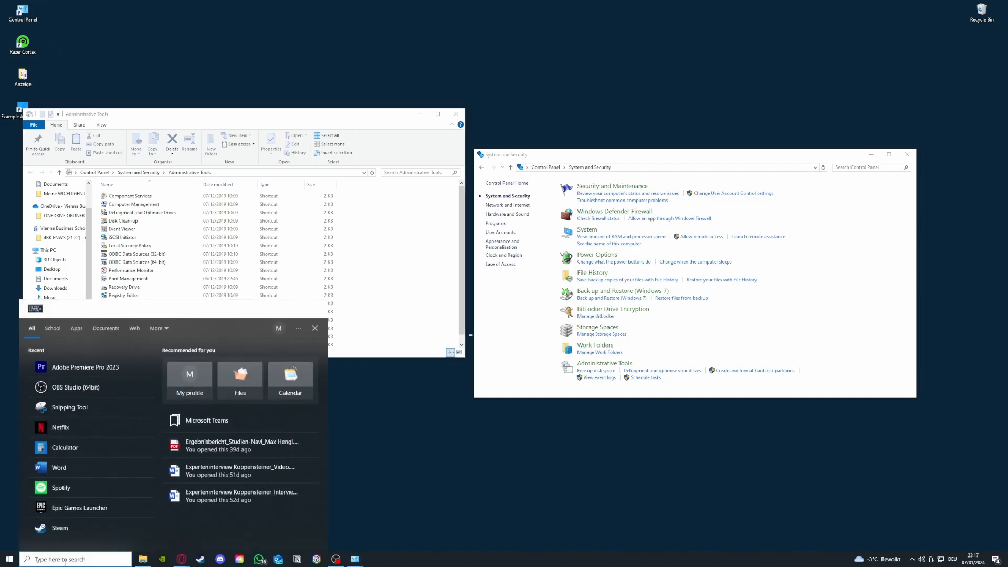
{"action": "left_click", "coordinate": [357, 419]}
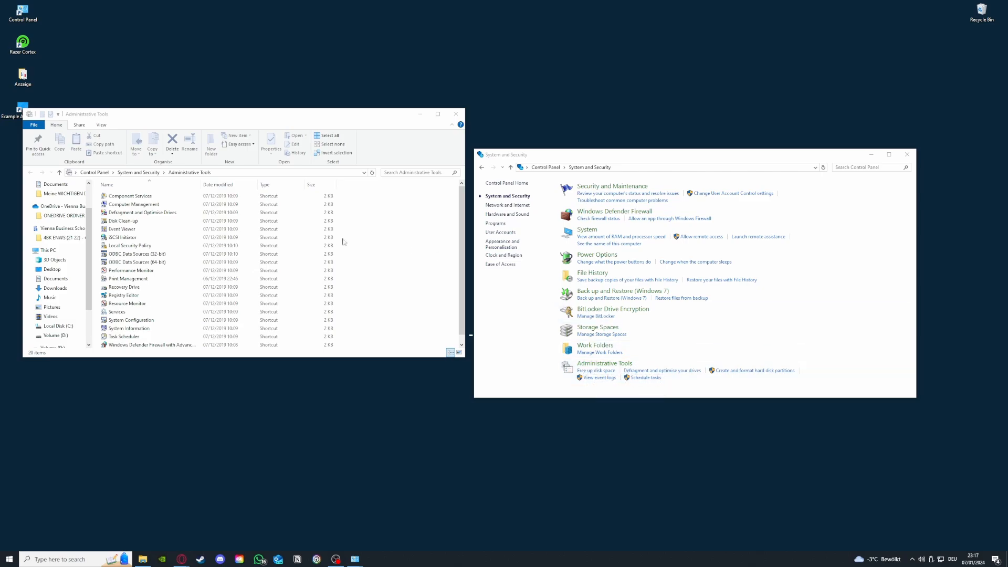
Step: View the drive choices in Disk Clean-up without running it, and close it together with Administrative Tools and Control Panel
{"action": "double_click", "coordinate": [130, 222]}
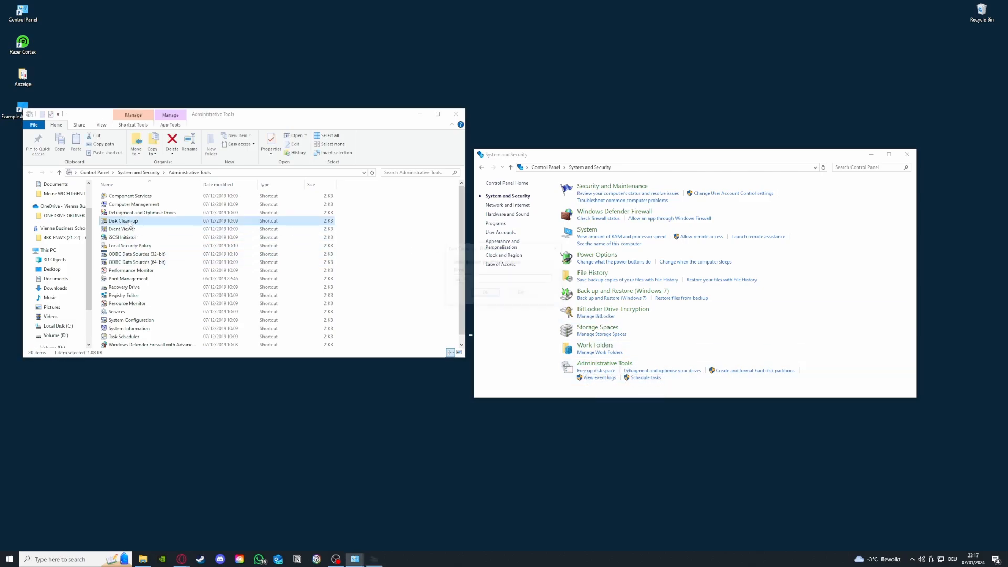
{"action": "left_click", "coordinate": [502, 279]}
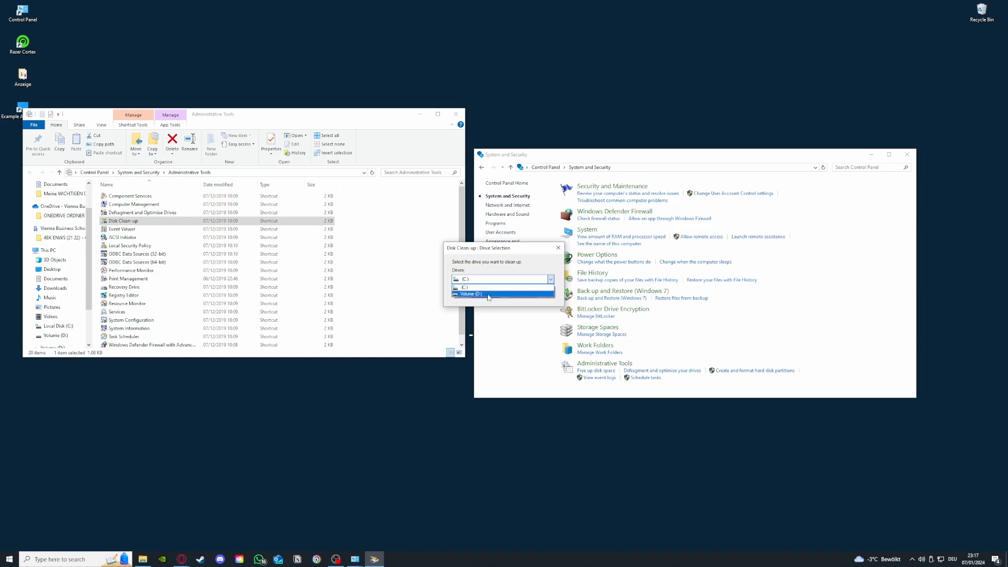
{"action": "left_click", "coordinate": [489, 287]}
{"action": "left_click", "coordinate": [558, 251]}
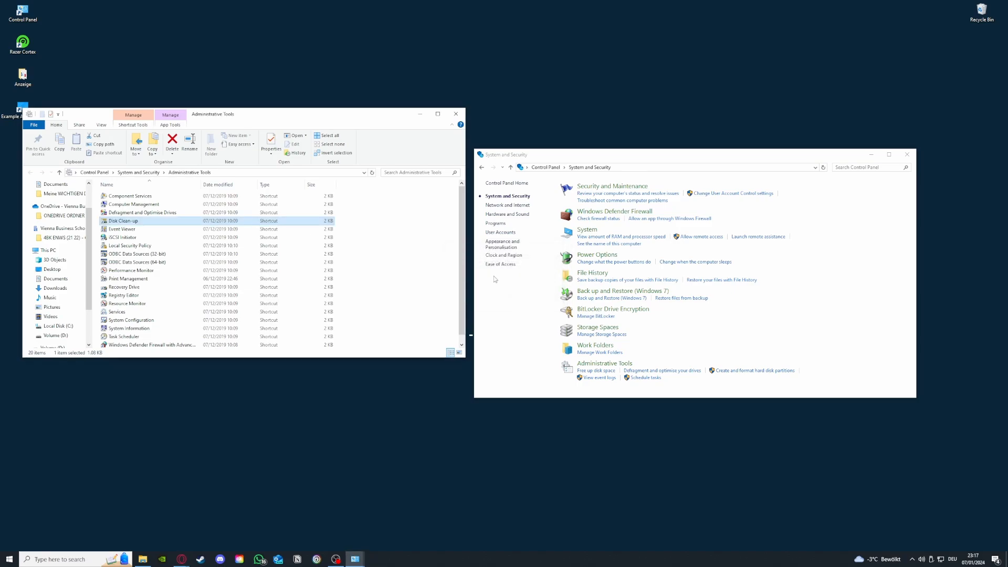
{"action": "left_click", "coordinate": [455, 114]}
{"action": "left_click", "coordinate": [906, 155]}
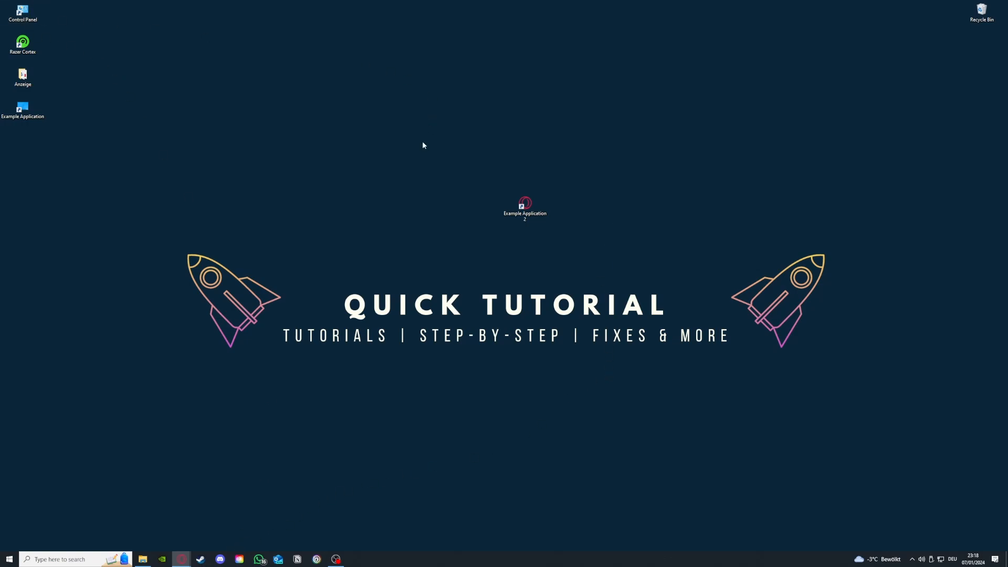
Step: Open Control Panel's list of programs to uninstall and browse through the installed programs
{"action": "double_click", "coordinate": [39, 15]}
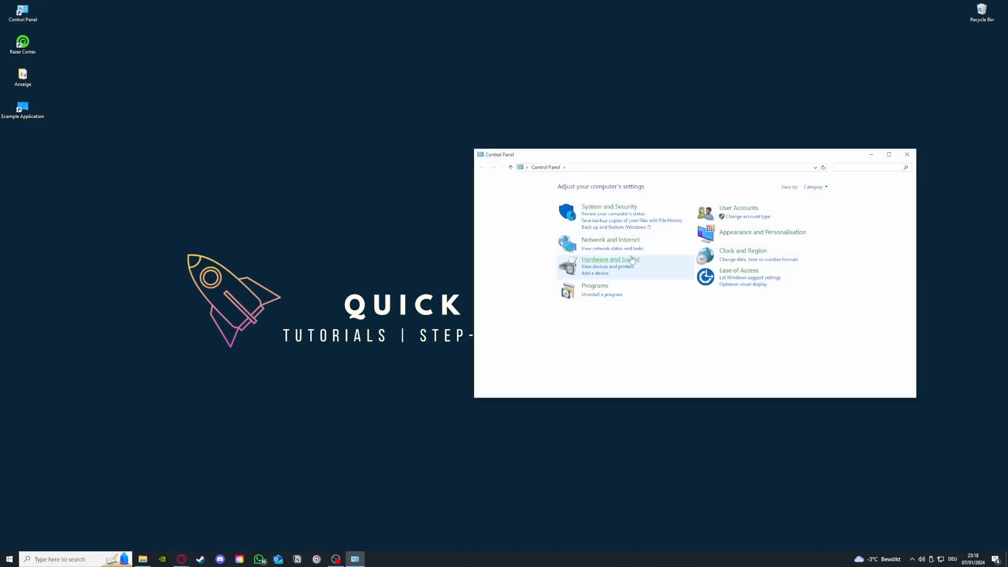
{"action": "left_click", "coordinate": [602, 296]}
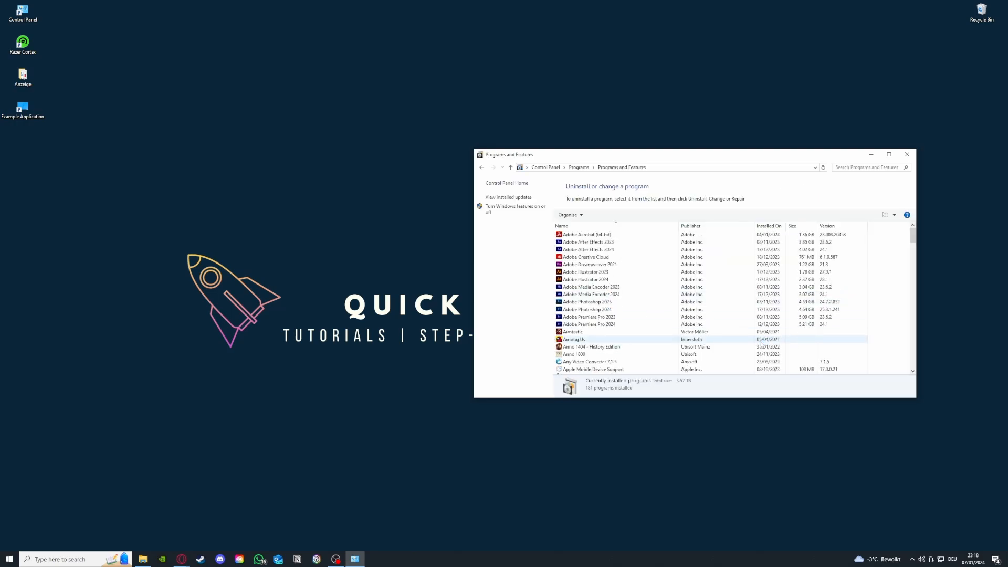
{"action": "scroll", "coordinate": [700, 314], "scroll_direction": "down", "scroll_amount": 15}
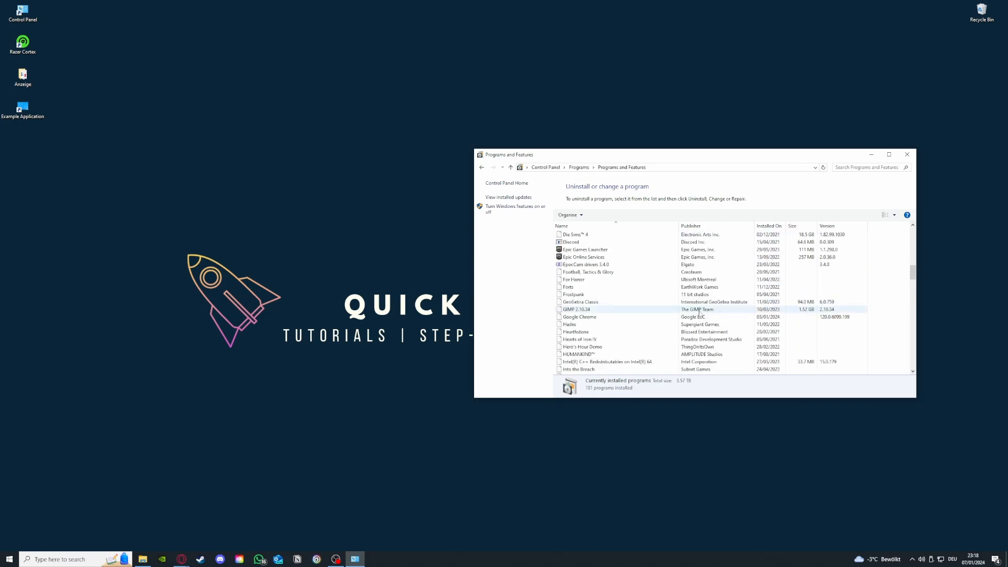
{"action": "scroll", "coordinate": [700, 314], "scroll_direction": "down", "scroll_amount": 10}
{"action": "scroll", "coordinate": [652, 318], "scroll_direction": "up", "scroll_amount": 5}
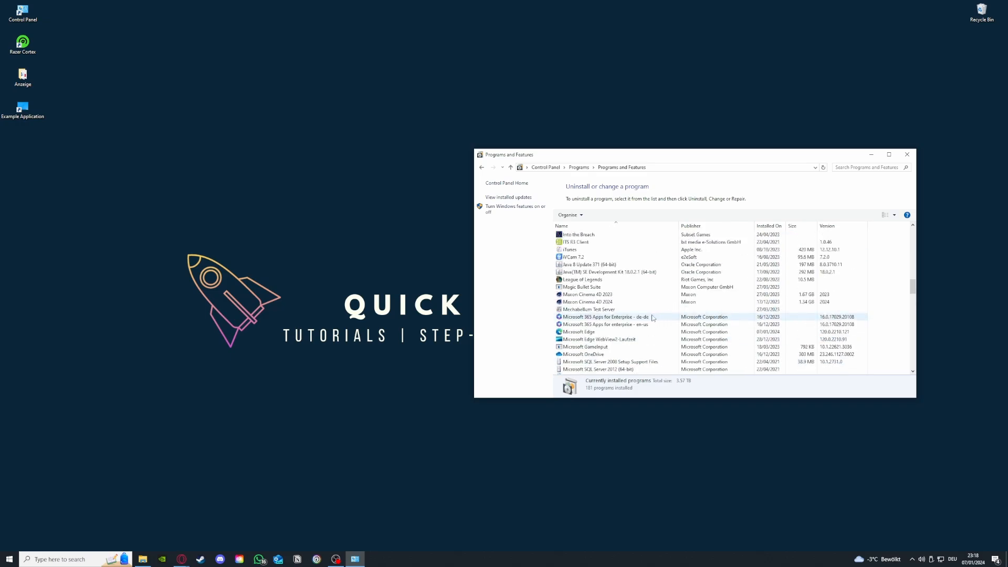
{"action": "scroll", "coordinate": [652, 319], "scroll_direction": "down", "scroll_amount": 3}
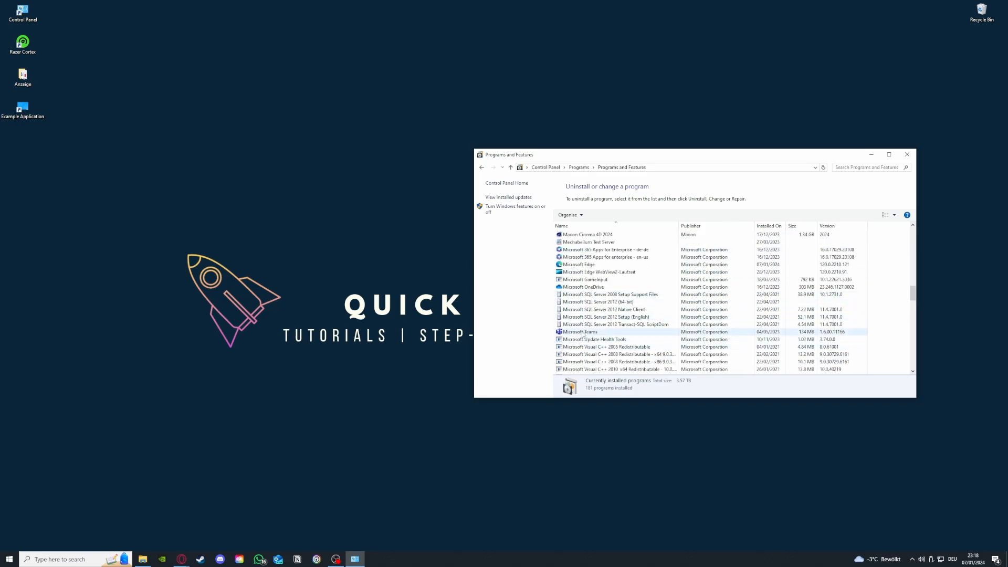
Step: Bring up the Uninstall option for Microsoft Teams in the installed programs list and dismiss it without uninstalling
{"action": "left_click", "coordinate": [583, 332]}
{"action": "right_click", "coordinate": [583, 334]}
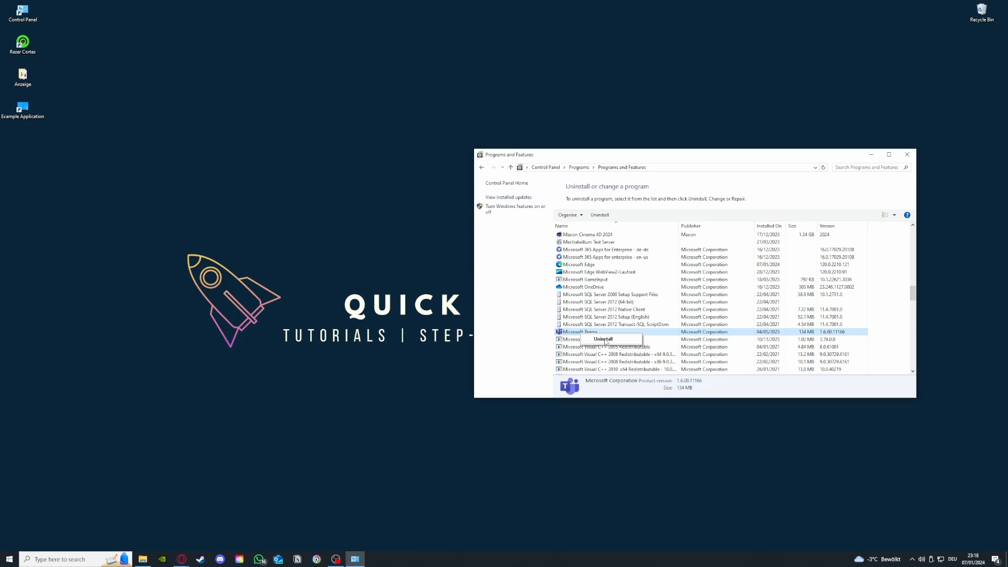
{"action": "left_click", "coordinate": [504, 273]}
Step: Return to the Control Panel home page, search for "window" and open Windows Defender Firewall
{"action": "left_click", "coordinate": [481, 168]}
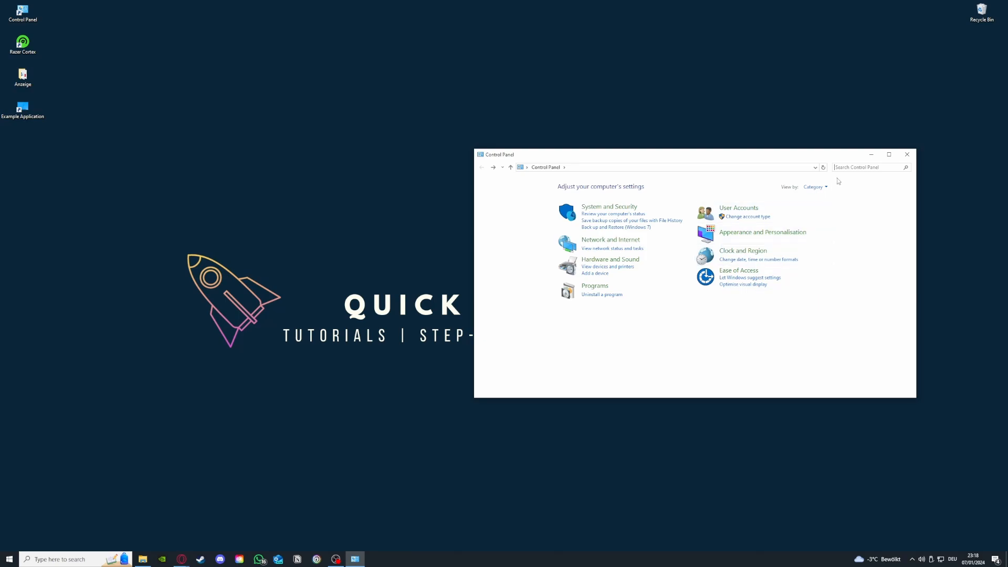
{"action": "type", "text": "window"}
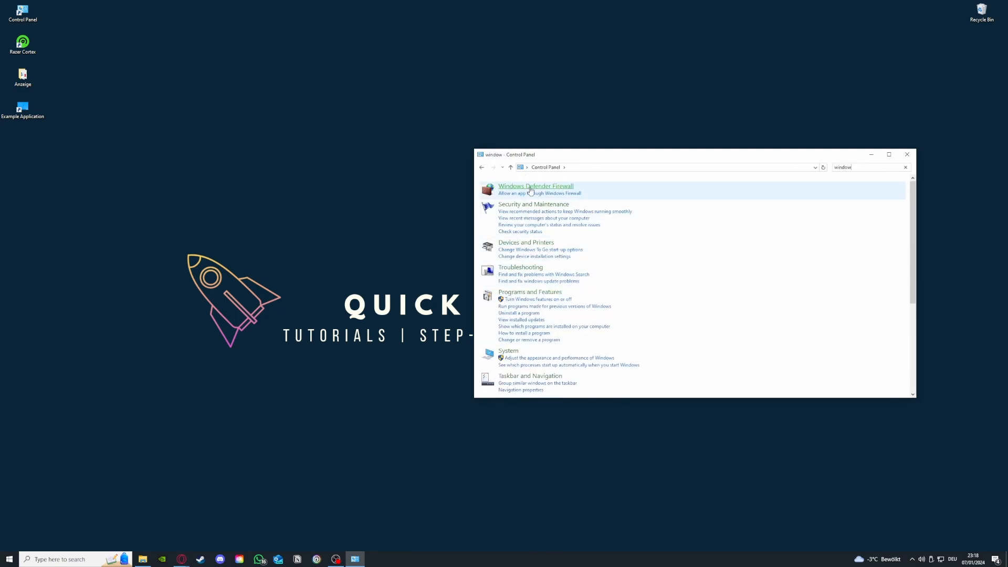
{"action": "left_click", "coordinate": [559, 187]}
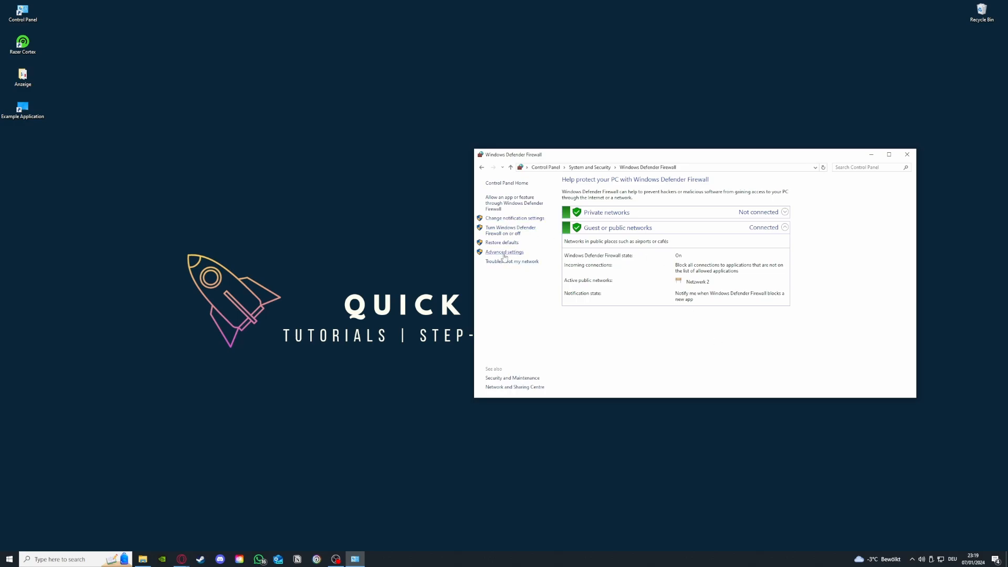
Step: Review the apps and features allowed through Windows Defender Firewall, leaving them unchanged, and return to the firewall overview
{"action": "left_click", "coordinate": [506, 204]}
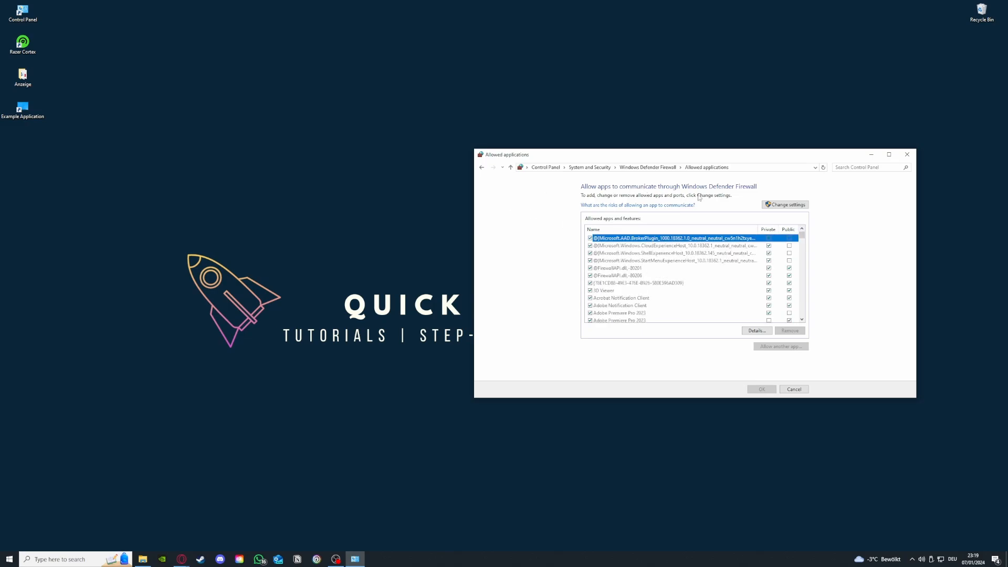
{"action": "left_click", "coordinate": [482, 167]}
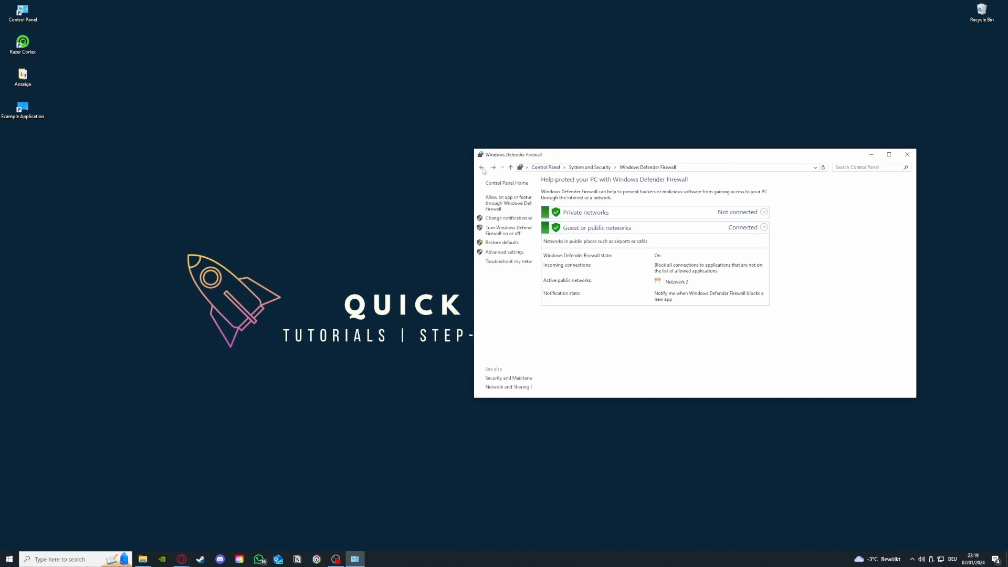
{"action": "left_click", "coordinate": [505, 204]}
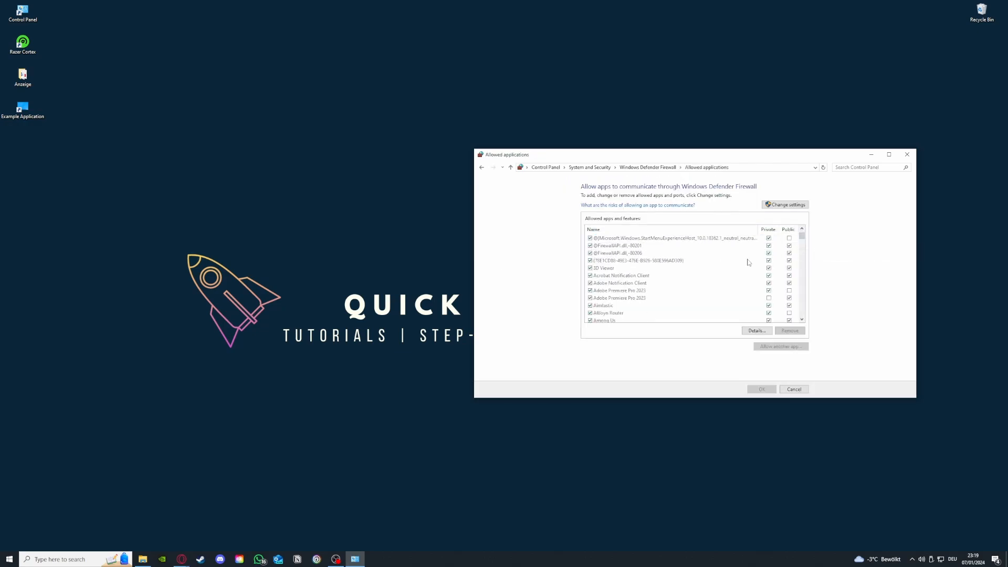
{"action": "scroll", "coordinate": [747, 260], "scroll_direction": "down", "scroll_amount": 10}
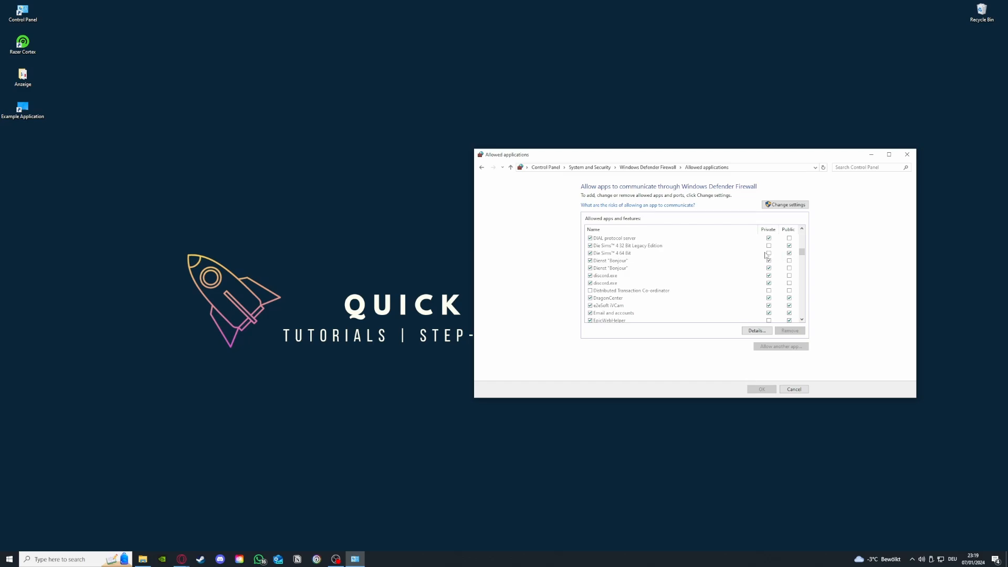
{"action": "left_click", "coordinate": [480, 168]}
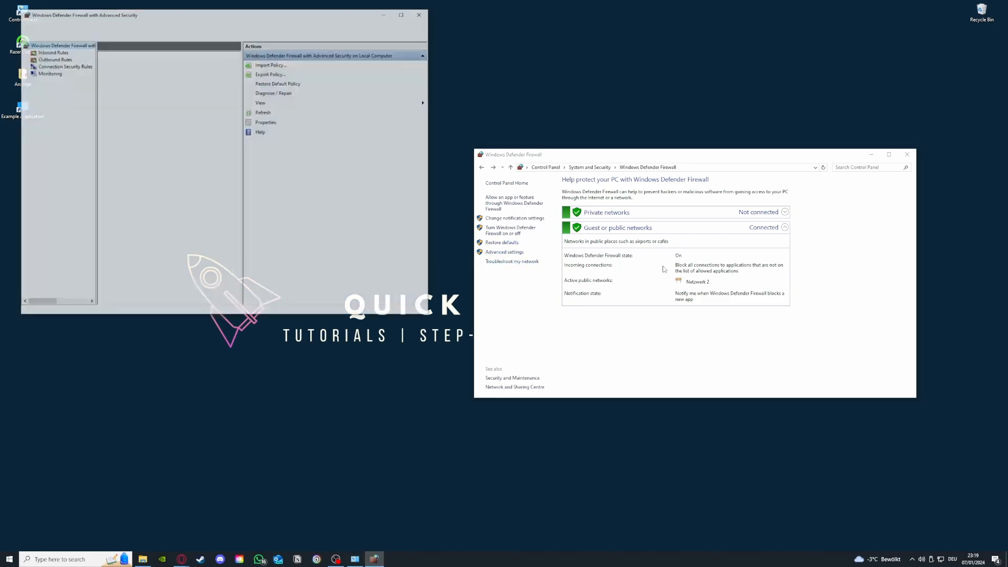
Step: Look through the firewall's advanced security overview and the Outbound Rules, and browse the Inbound Rules list
{"action": "scroll", "coordinate": [156, 122], "scroll_direction": "down", "scroll_amount": 3}
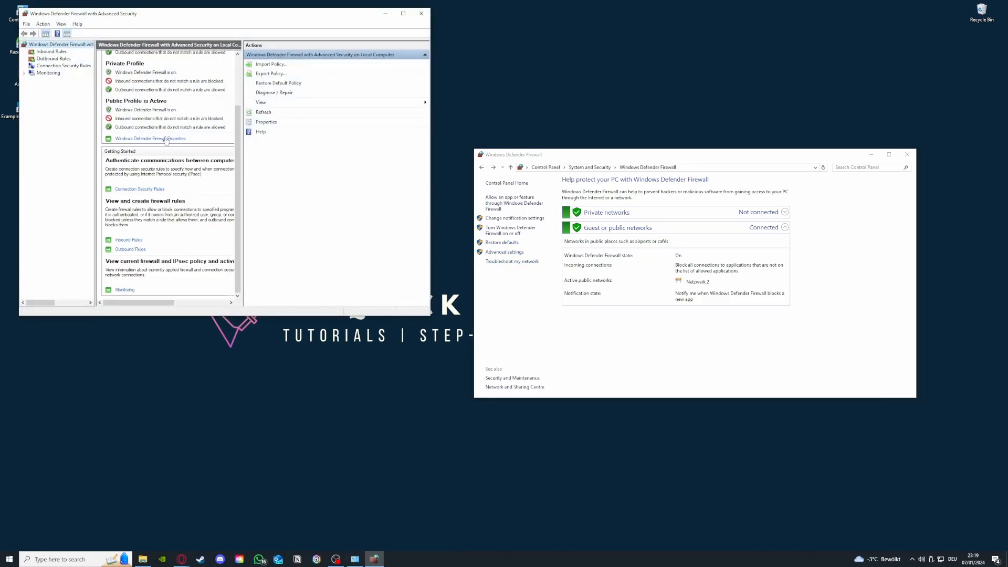
{"action": "left_click", "coordinate": [52, 52]}
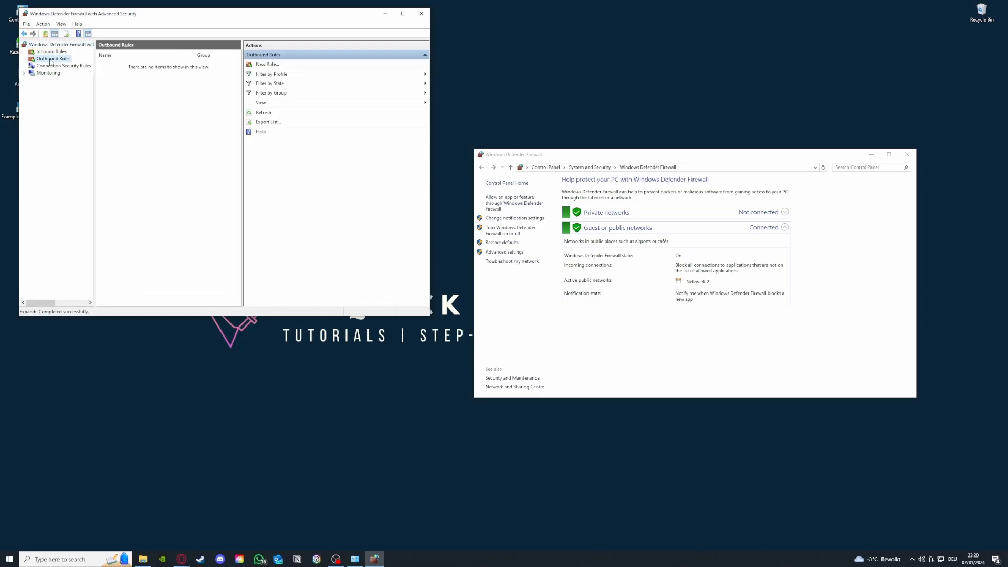
{"action": "left_click", "coordinate": [53, 58]}
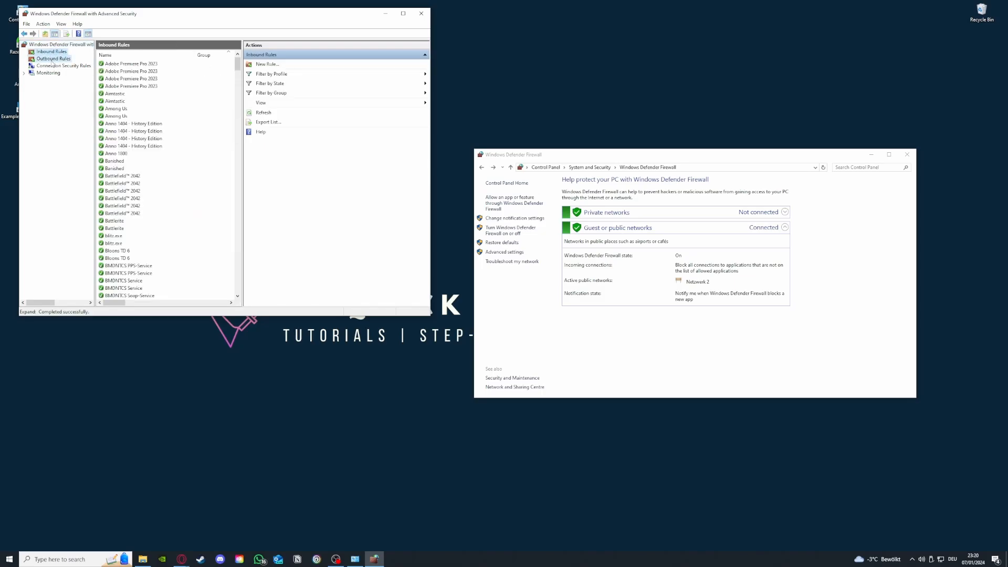
{"action": "left_click", "coordinate": [52, 52]}
{"action": "scroll", "coordinate": [164, 157], "scroll_direction": "down", "scroll_amount": 5}
{"action": "scroll", "coordinate": [165, 157], "scroll_direction": "down", "scroll_amount": 10}
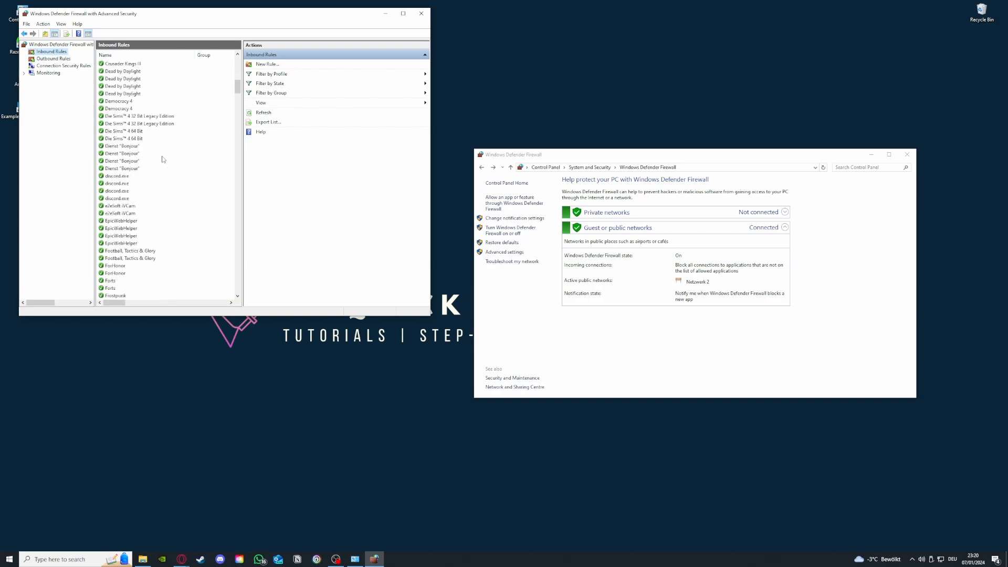
Step: View the rule types in the New Inbound Rule Wizard, close it without creating a rule, and browse further through the inbound rules
{"action": "left_click", "coordinate": [283, 65]}
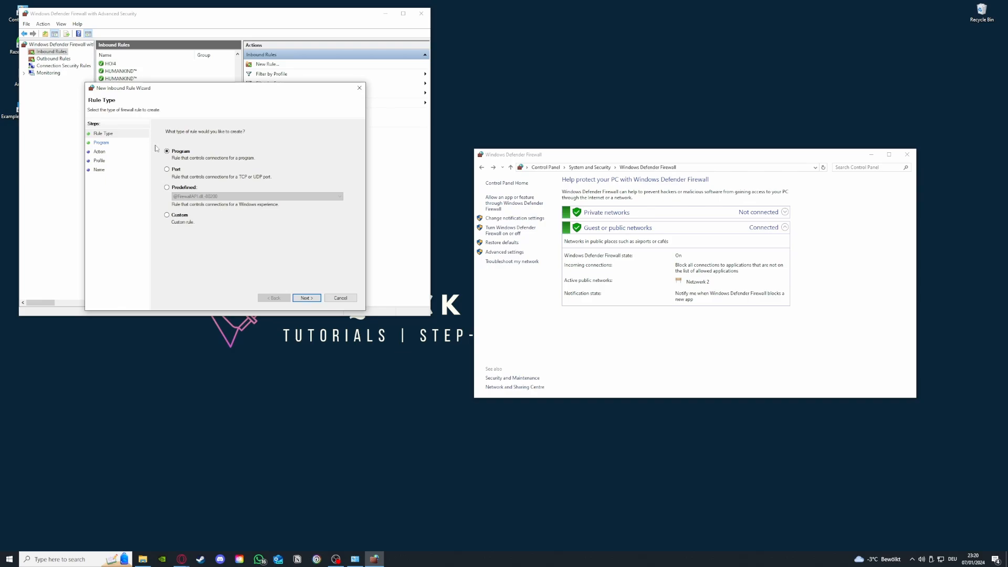
{"action": "left_click", "coordinate": [362, 89]}
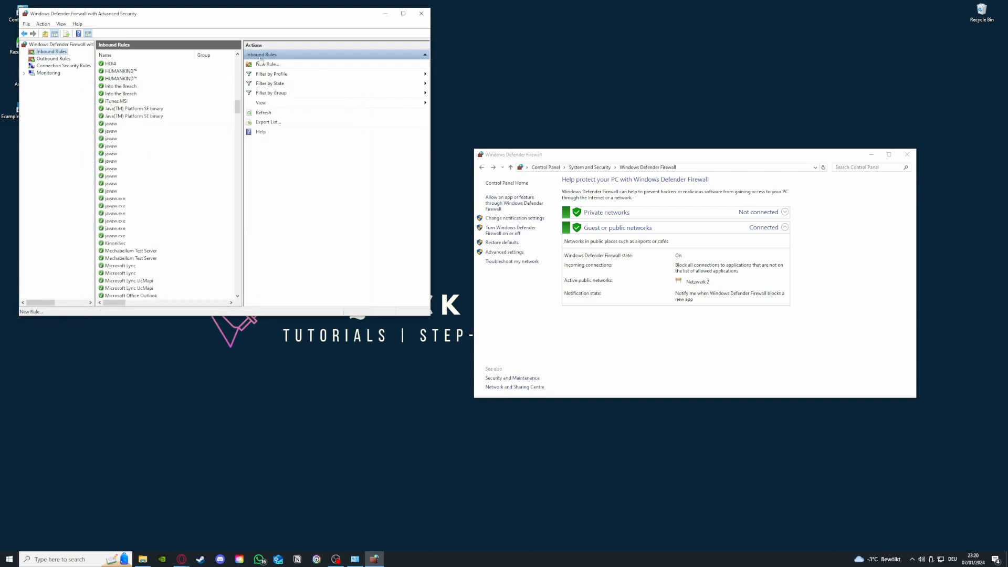
{"action": "scroll", "coordinate": [185, 253], "scroll_direction": "down", "scroll_amount": 15}
{"action": "scroll", "coordinate": [184, 254], "scroll_direction": "down", "scroll_amount": 8}
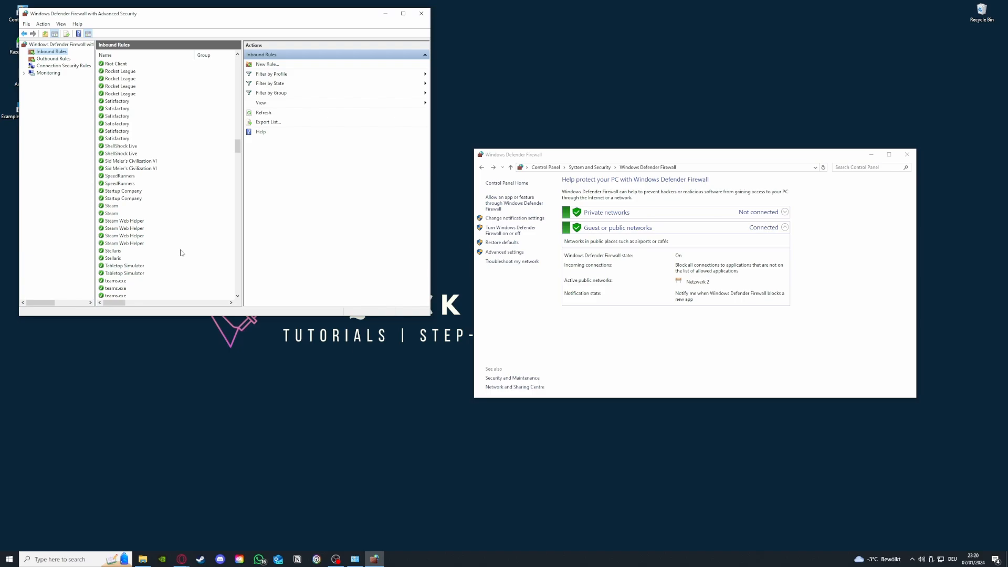
Step: Show the Outbound Rules and browse through the list, returning to its first entries
{"action": "left_click", "coordinate": [54, 59]}
{"action": "left_click", "coordinate": [52, 52]}
{"action": "left_click", "coordinate": [53, 59]}
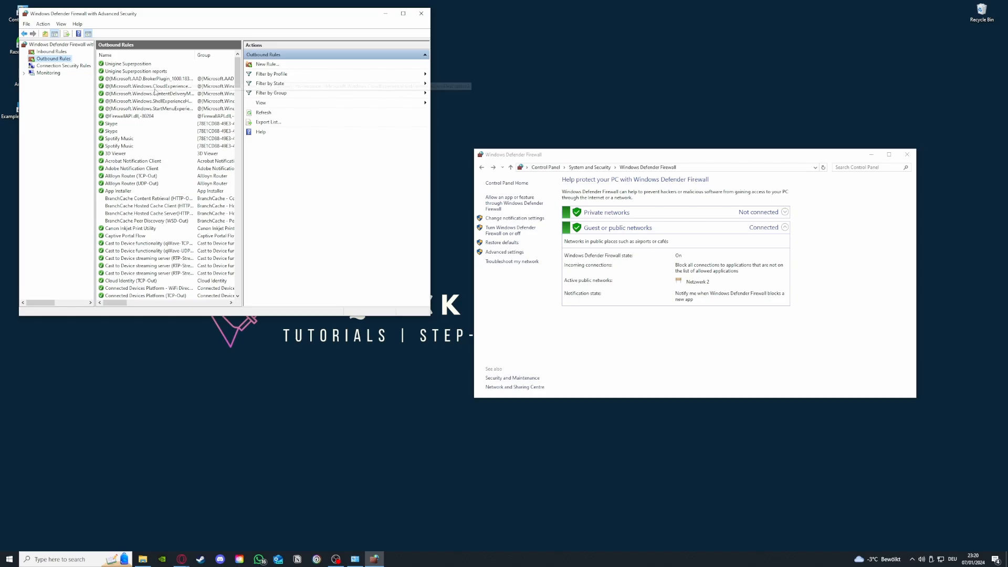
{"action": "scroll", "coordinate": [154, 93], "scroll_direction": "down", "scroll_amount": 15}
{"action": "left_click_drag", "start_coordinate": [239, 120], "coordinate": [108, 212]}
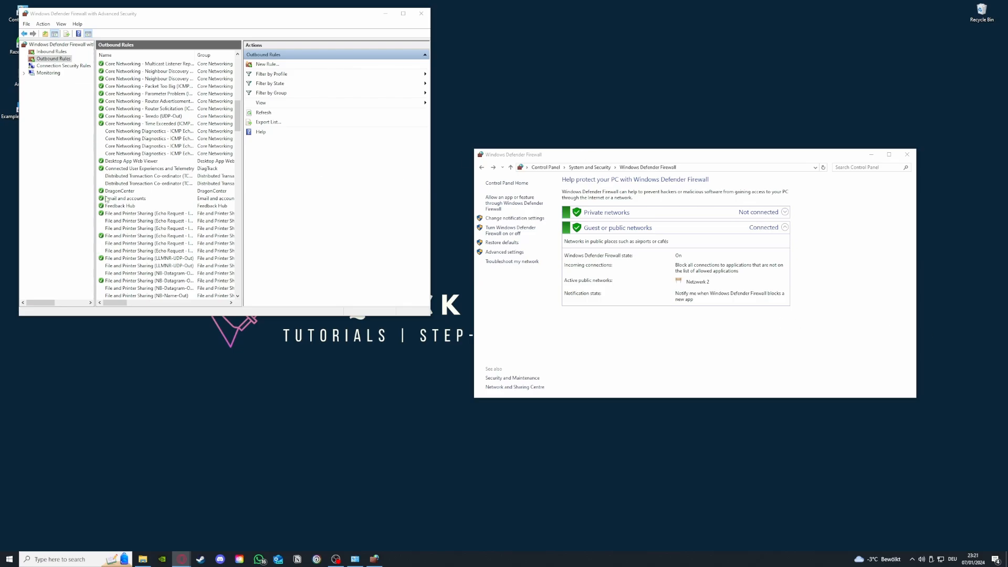
{"action": "scroll", "coordinate": [137, 210], "scroll_direction": "up", "scroll_amount": 15}
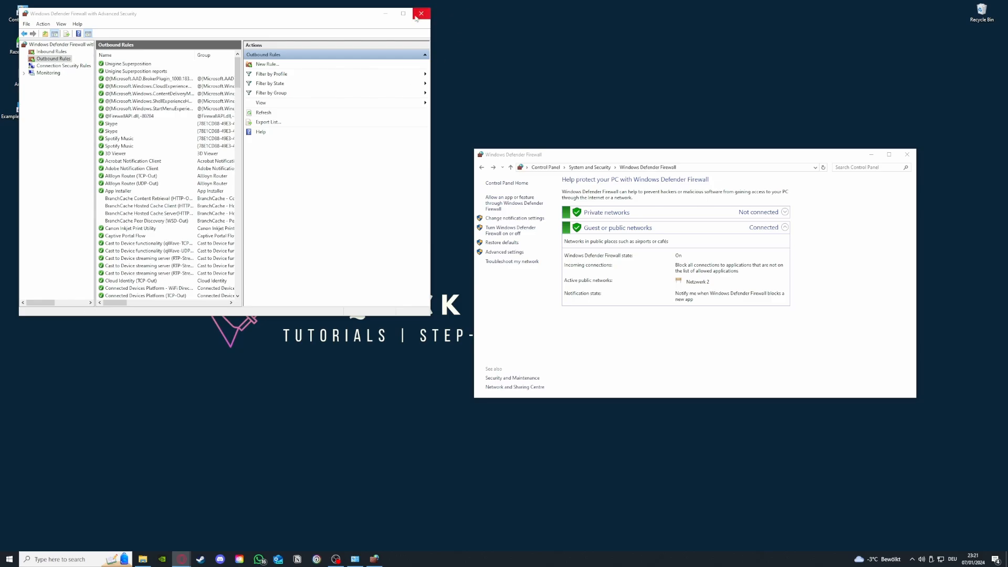
Step: Compare the Inbound Rules and Outbound Rules once more, and close both the advanced security and Windows Defender Firewall windows
{"action": "left_click", "coordinate": [45, 52]}
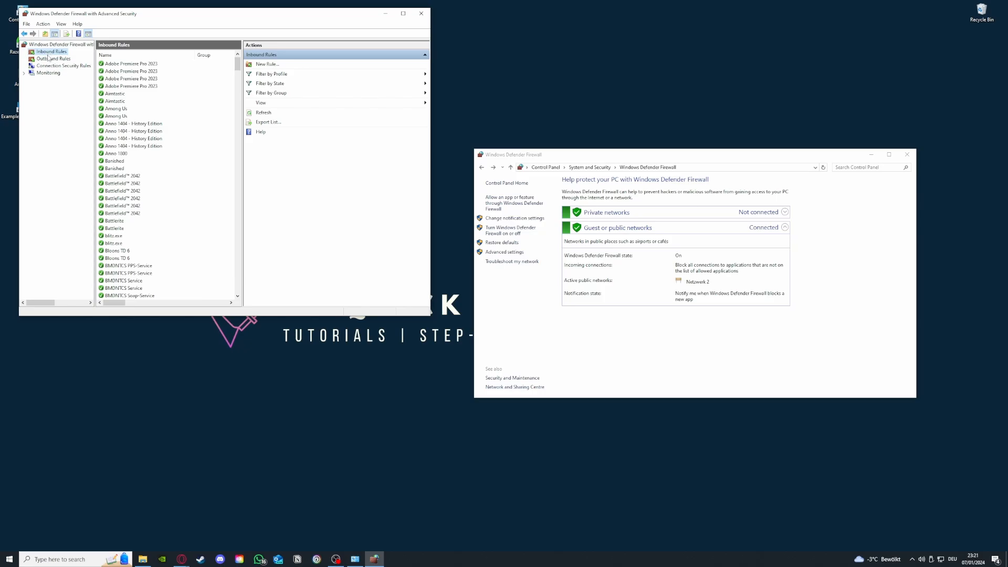
{"action": "left_click", "coordinate": [49, 59]}
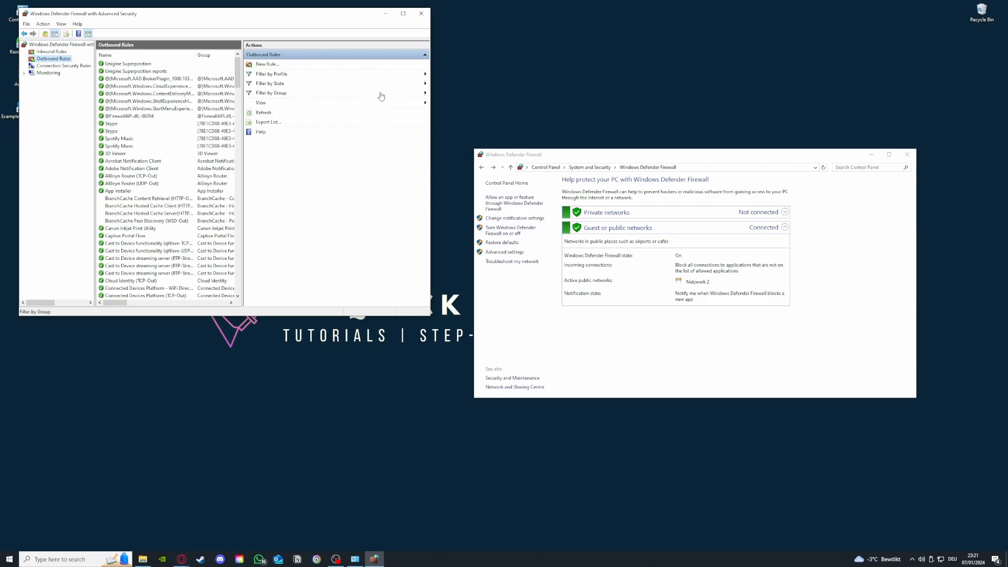
{"action": "left_click", "coordinate": [421, 14]}
{"action": "left_click", "coordinate": [906, 155]}
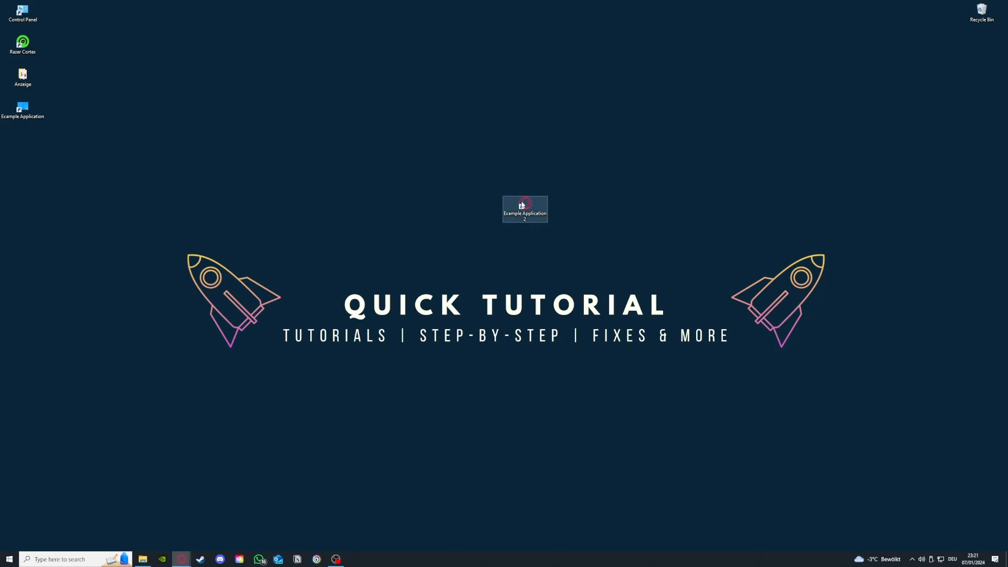
Step: Move the Example Application 2 shortcut to a free spot on the desktop above the first letters of the QUICK TUTORIAL wallpaper title
{"action": "left_click_drag", "start_coordinate": [525, 206], "coordinate": [388, 175]}
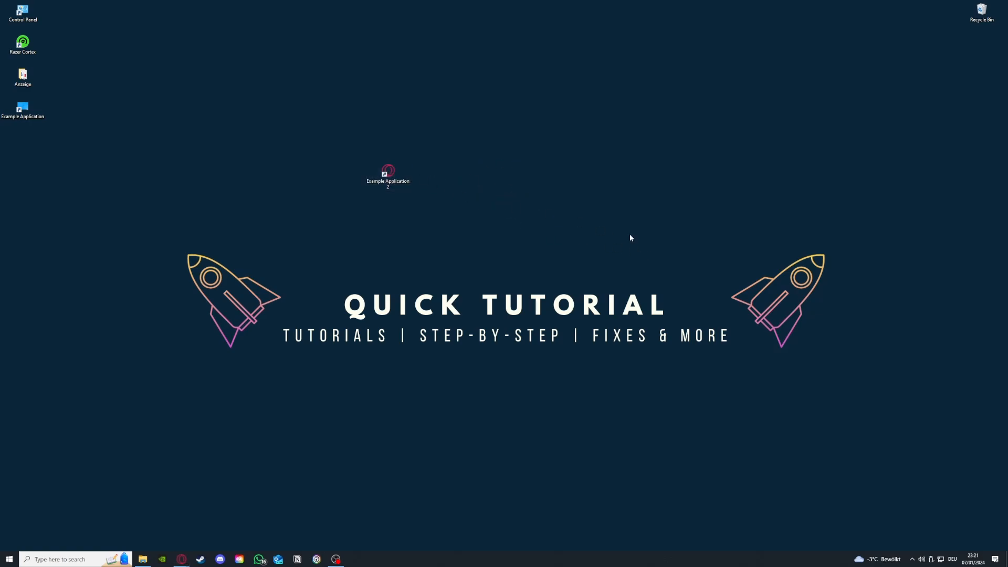